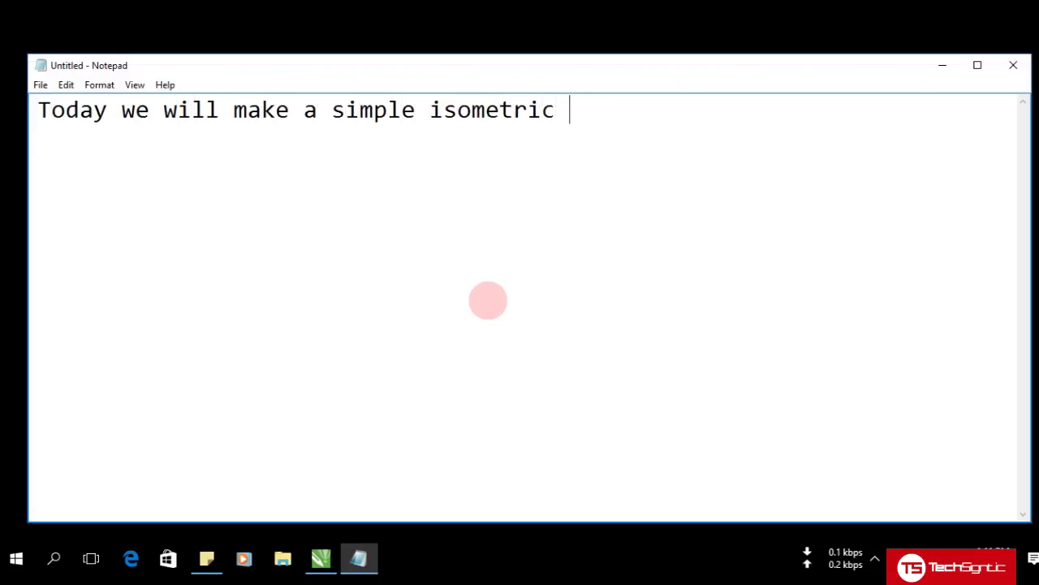
# Step: Complete the Notepad sentence with "building in CorelDrawX7", then switch to the blank CorelDRAW document
pyautogui.write('building in CorelDrawX7')
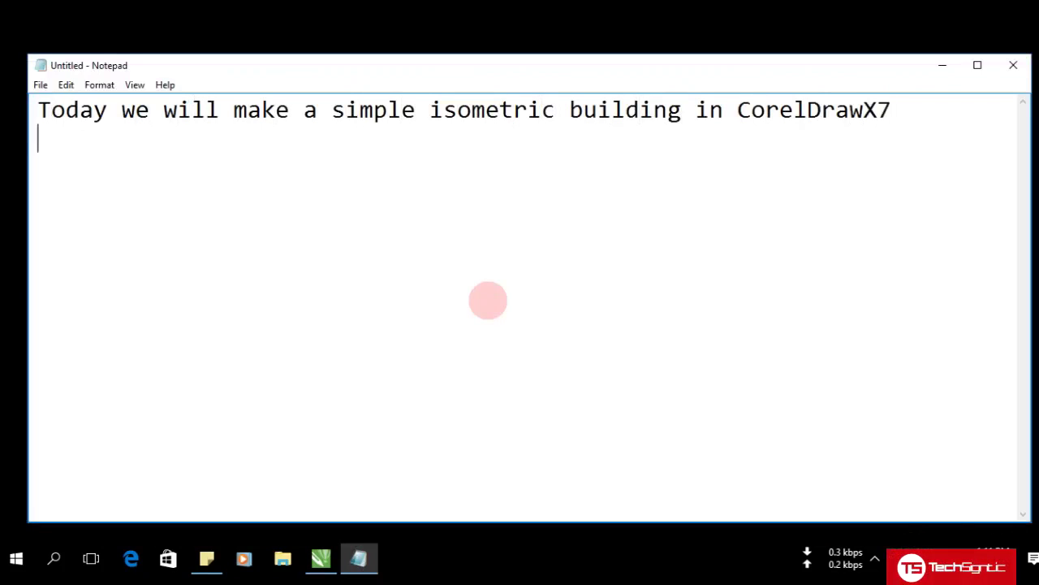
pyautogui.click(354, 559)
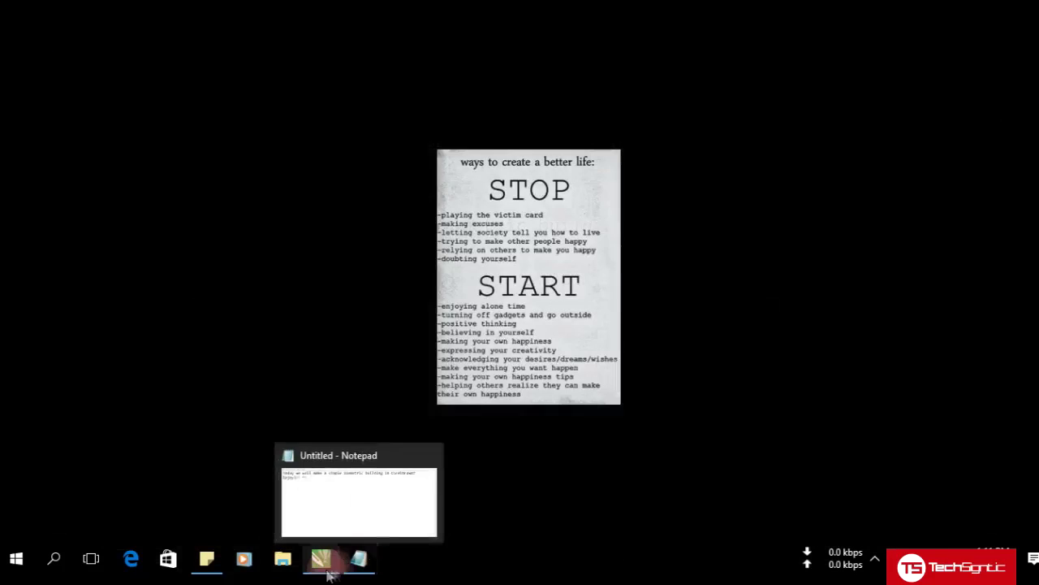
pyautogui.click(323, 560)
pyautogui.scroll(-2, 637, 261)
pyautogui.scroll(1, 814, 338)
pyautogui.scroll(-1, 163, 143)
pyautogui.scroll(1, 510, 208)
pyautogui.scroll(2, 101, 166)
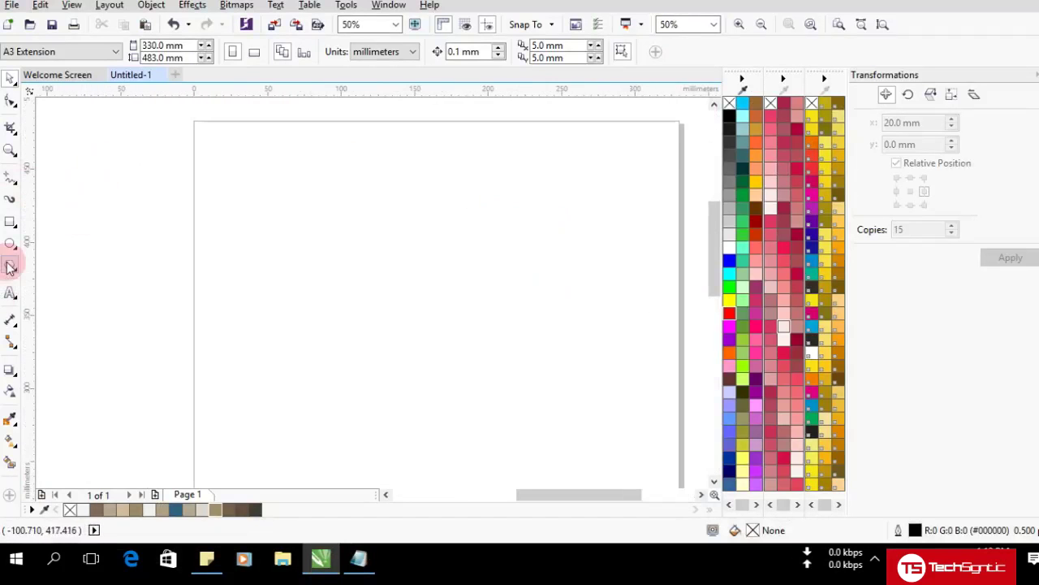
# Step: Draw a six-sided polygon in the page's upper-left area and size it to 20 by 20 mm
pyautogui.click(11, 265)
pyautogui.moveTo(213, 132); pyautogui.dragTo(281, 204)
pyautogui.write('20')
pyautogui.click(142, 58)
pyautogui.write('20')
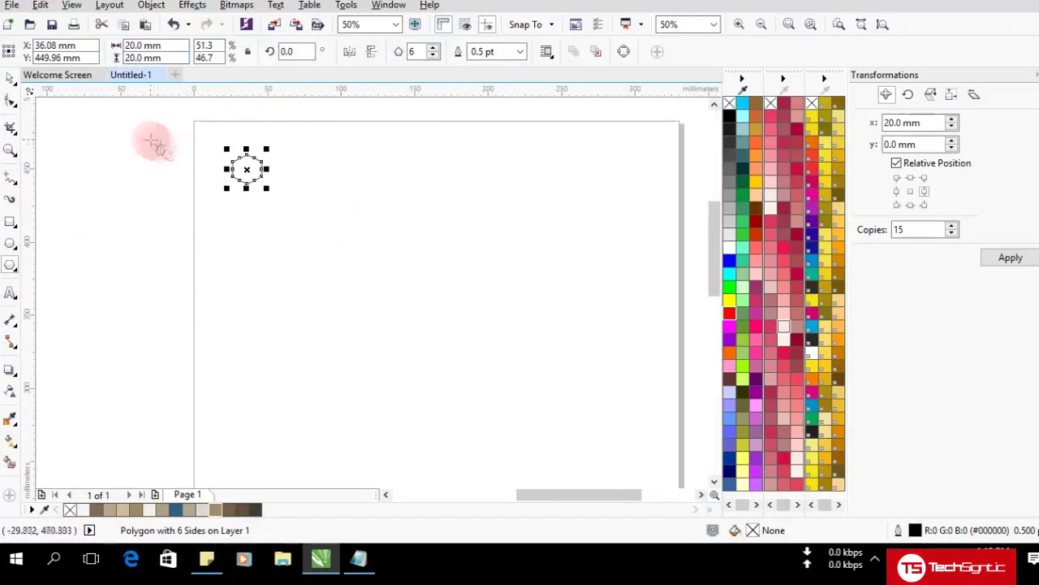
# Step: Move the hexagon up the page, paste a copy in place and pull the copy's edge node to the centre to form spokes
pyautogui.scroll(2, 286, 127)
pyautogui.moveTo(129, 292); pyautogui.dragTo(110, 165)
pyautogui.click(124, 24)
pyautogui.click(146, 25)
pyautogui.press('Up')
pyautogui.click(283, 170)
pyautogui.click(165, 162)
pyautogui.click(11, 99)
pyautogui.moveTo(75, 117); pyautogui.dragTo(107, 161)
pyautogui.click(10, 77)
pyautogui.click(151, 180)
# Step: Group the hexagon with its spoke shape
pyautogui.scroll(-1, 151, 180)
pyautogui.moveTo(226, 239); pyautogui.dragTo(73, 122)
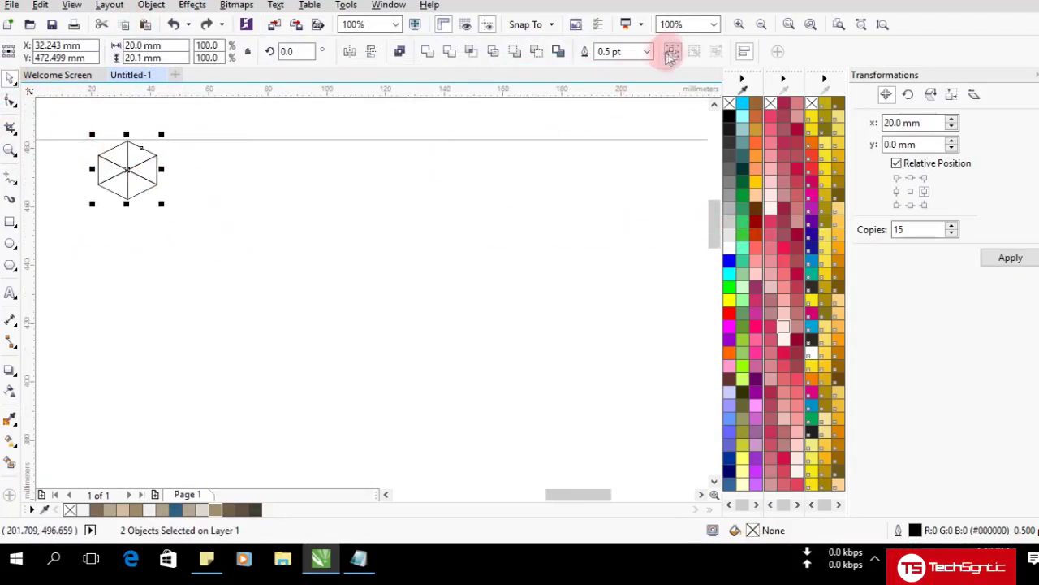
pyautogui.click(669, 52)
# Step: Place the grouped hexagon at the page's upper-left corner and make 15 copies offset 20 mm horizontally
pyautogui.scroll(1, 137, 165)
pyautogui.scroll(-4, 445, 162)
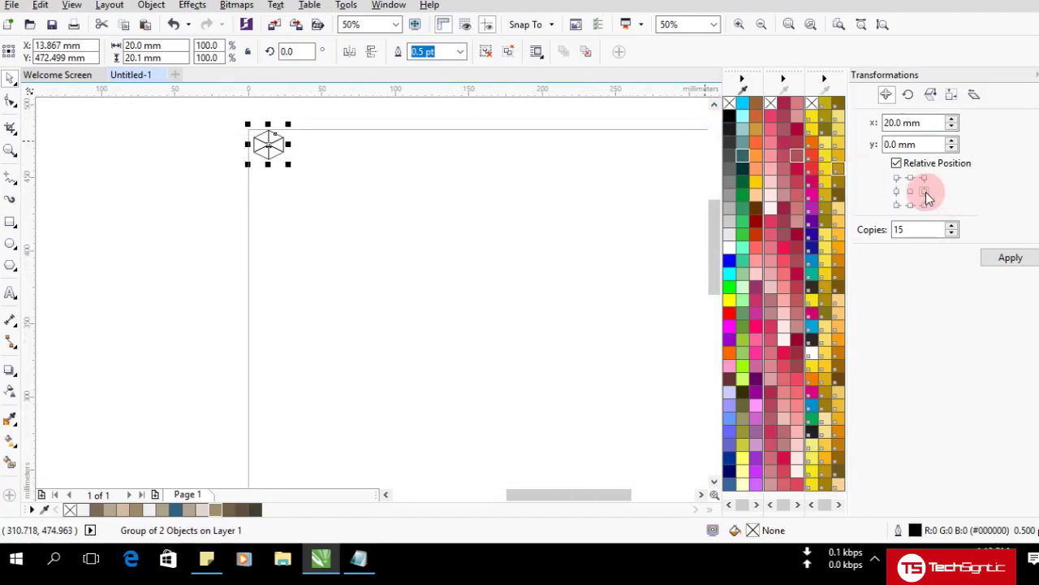
pyautogui.click(1014, 259)
pyautogui.scroll(-1, 319, 136)
pyautogui.scroll(1, 513, 136)
pyautogui.scroll(-1, 153, 135)
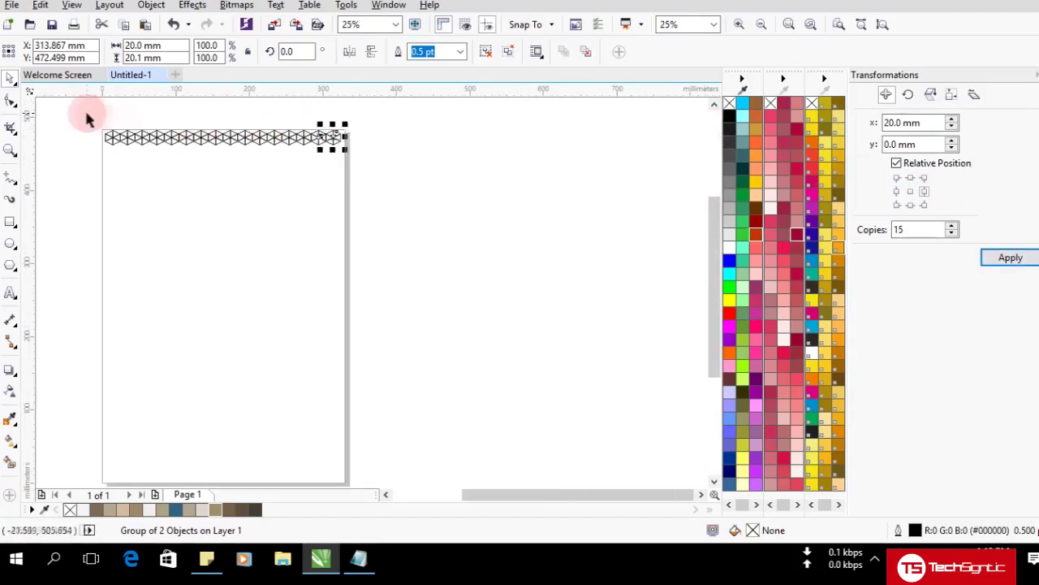
# Step: Group the row of hexagons and fit a copy of it into the next row, shifted sideways by half a cell
pyautogui.moveTo(86, 115); pyautogui.dragTo(382, 179)
pyautogui.click(676, 52)
pyautogui.scroll(1, 172, 119)
pyautogui.moveTo(274, 154); pyautogui.dragTo(288, 188)
pyautogui.rightClick(260, 174)
pyautogui.scroll(2, 272, 160)
pyautogui.scroll(1, 409, 191)
pyautogui.press('Left')
pyautogui.press('Left')
pyautogui.scroll(-2, 410, 191)
pyautogui.scroll(-1, 410, 191)
# Step: Duplicate the two grid rows directly underneath, then duplicate the resulting four rows to extend the grid downward
pyautogui.moveTo(91, 136); pyautogui.dragTo(684, 247)
pyautogui.moveTo(370, 190); pyautogui.dragTo(370, 233)
pyautogui.rightClick(369, 233)
pyautogui.scroll(3, 370, 208)
pyautogui.moveTo(326, 199); pyautogui.dragTo(326, 235)
pyautogui.scroll(-4, 327, 235)
pyautogui.moveTo(188, 182); pyautogui.dragTo(489, 285)
pyautogui.moveTo(329, 236); pyautogui.dragTo(329, 279)
pyautogui.rightClick(329, 279)
# Step: Duplicate the growing block of rows twice more to fill the page height, aligning the copies with the rows above
pyautogui.moveTo(188, 181); pyautogui.dragTo(489, 329)
pyautogui.moveTo(332, 258); pyautogui.dragTo(358, 247)
pyautogui.rightClick(327, 346)
pyautogui.scroll(3, 294, 306)
pyautogui.scroll(-3, 358, 246)
pyautogui.moveTo(225, 131); pyautogui.dragTo(524, 345)
pyautogui.moveTo(378, 221); pyautogui.dragTo(374, 388)
pyautogui.rightClick(375, 387)
pyautogui.scroll(8, 374, 329)
pyautogui.moveTo(374, 329); pyautogui.dragTo(412, 356)
pyautogui.moveTo(280, 351); pyautogui.dragTo(293, 328)
pyautogui.scroll(2, 262, 329)
pyautogui.scroll(-7, 259, 329)
# Step: Group all the grid rows and colour their outlines light blue (#6699FF)
pyautogui.click(156, 264)
pyautogui.moveTo(146, 191); pyautogui.dragTo(304, 398)
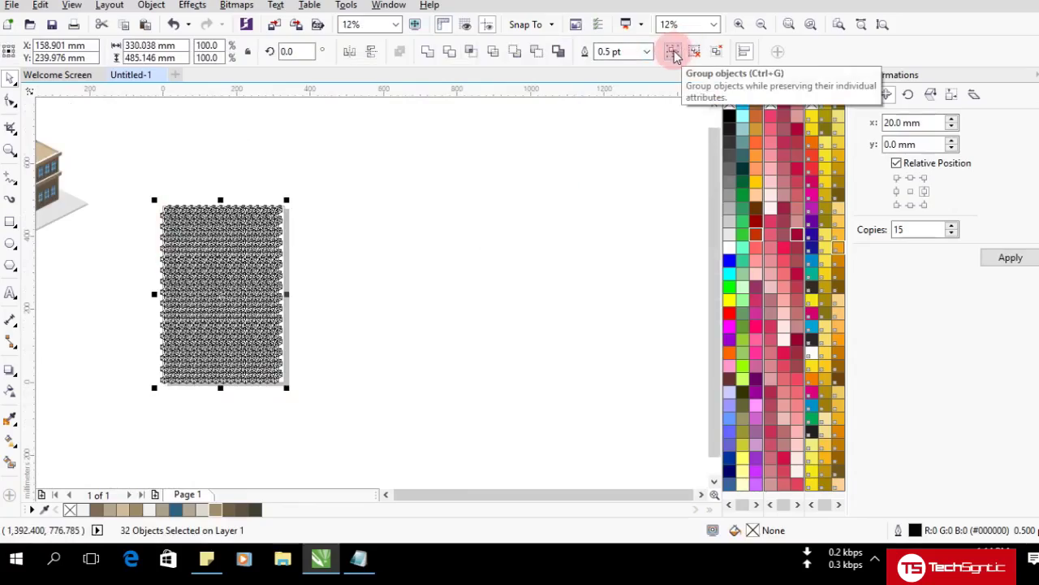
pyautogui.click(673, 52)
pyautogui.rightClick(731, 422)
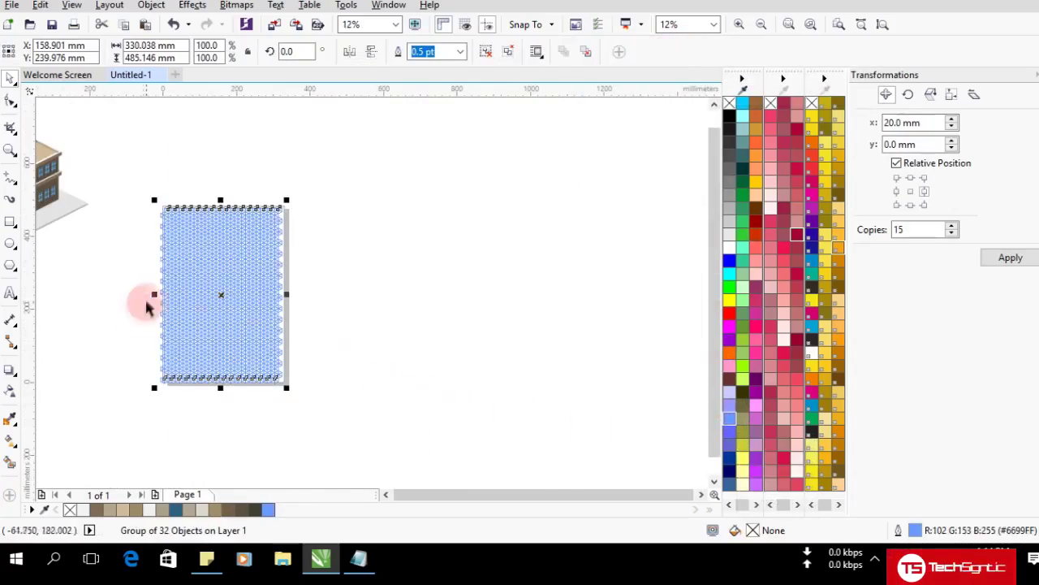
pyautogui.scroll(2, 146, 297)
pyautogui.scroll(2, 260, 284)
pyautogui.click(260, 285)
pyautogui.scroll(1, 263, 339)
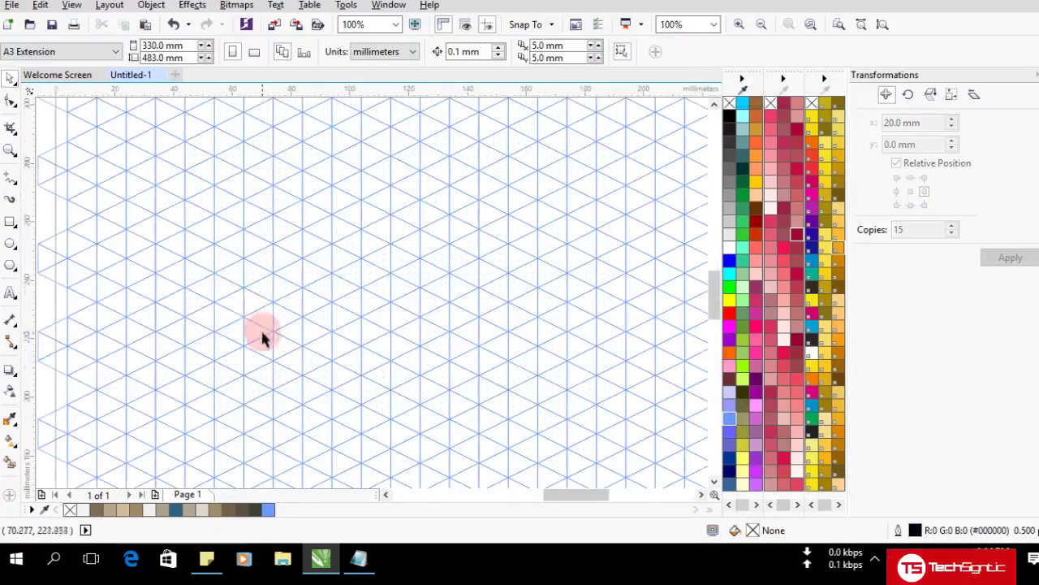
# Step: With the Pen tool, trace the building's front-left wall on the grid as a parallelogram about 60 by 110 mm
pyautogui.scroll(-3, 306, 371)
pyautogui.scroll(2, 304, 352)
pyautogui.click(17, 191)
pyautogui.click(17, 189)
pyautogui.click(16, 186)
pyautogui.click(56, 229)
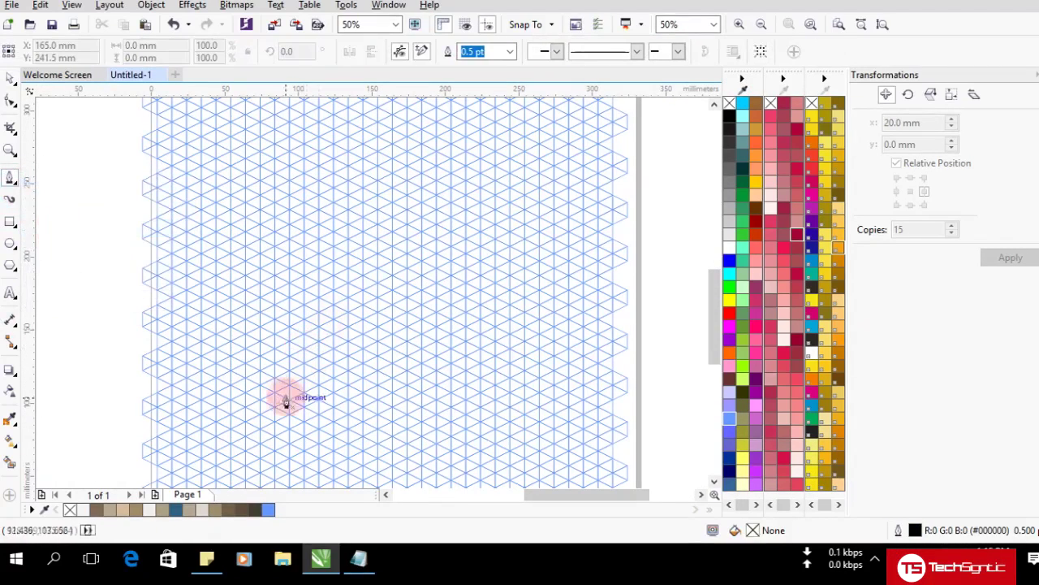
pyautogui.doubleClick(393, 395)
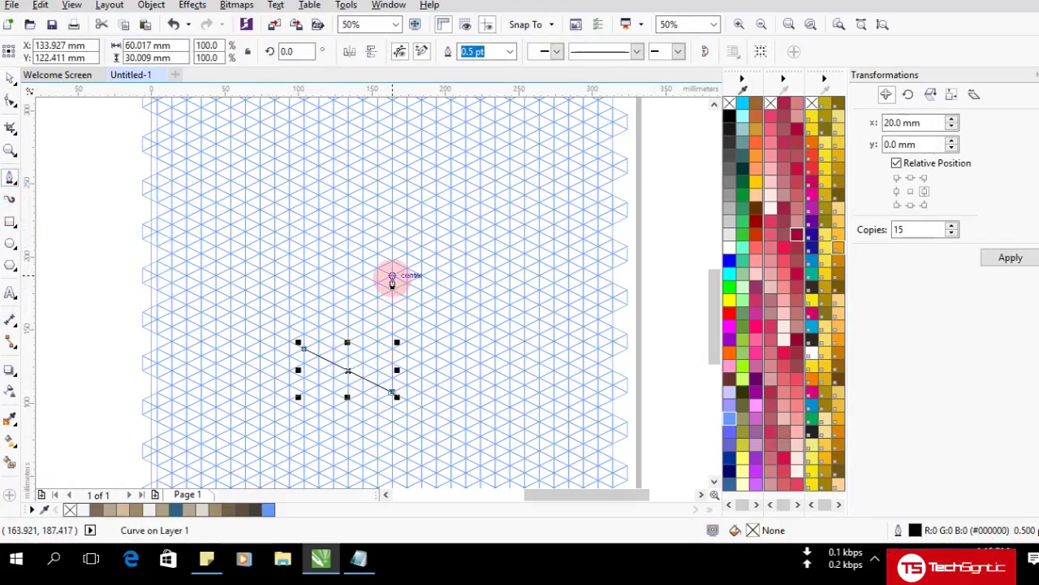
pyautogui.click(392, 277)
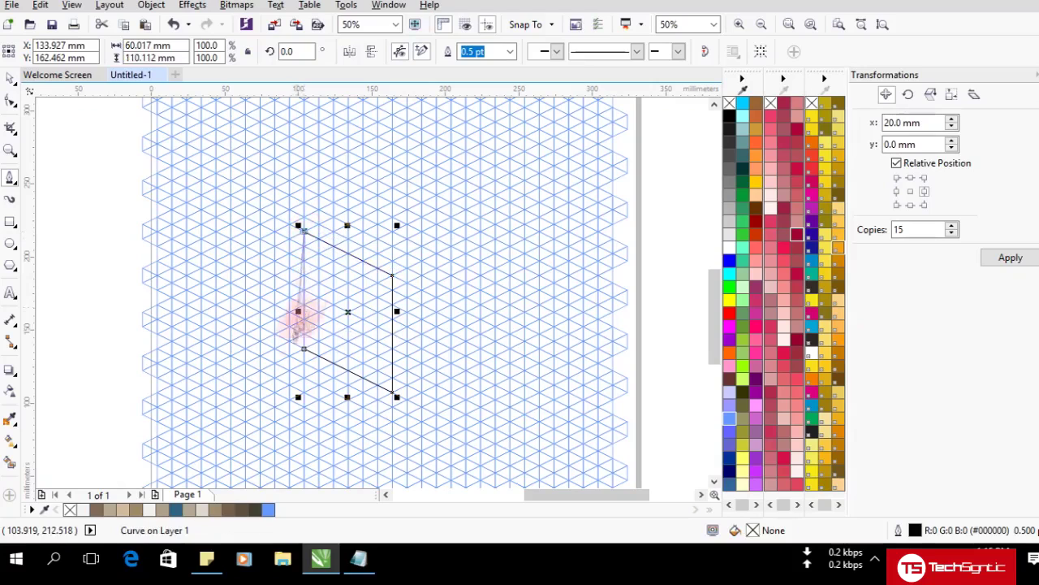
# Step: Give the wall a 1.5 pt red outline and place a copy as the opposite back-right wall
pyautogui.scroll(2, 406, 321)
pyautogui.click(510, 51)
pyautogui.click(497, 137)
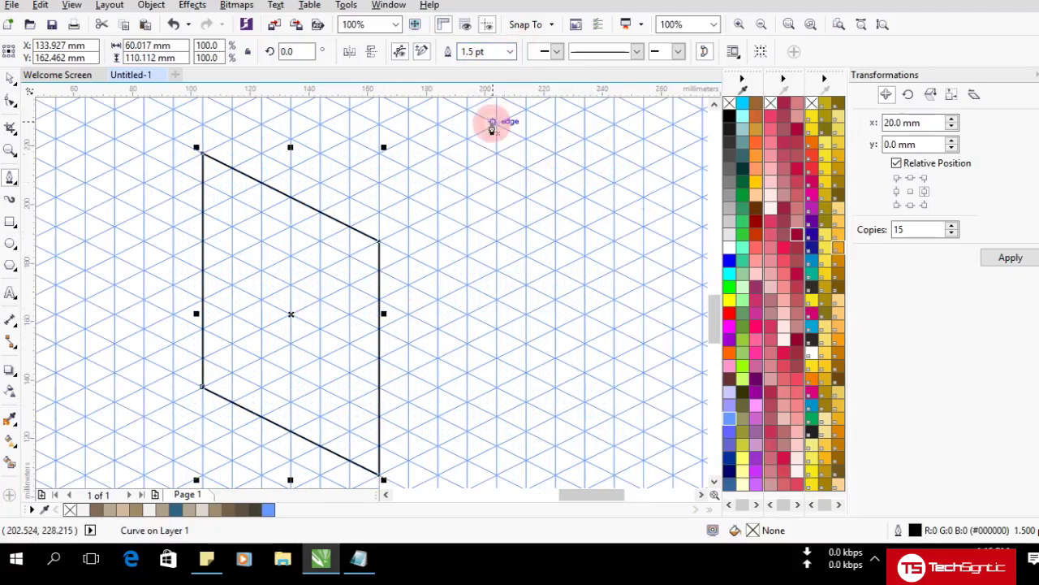
pyautogui.rightClick(759, 290)
pyautogui.moveTo(290, 314); pyautogui.dragTo(468, 226)
# Step: Draw the front-right wall with the Pen tool as a parallelogram about 60 by 110 mm sharing the front corner edge
pyautogui.click(11, 177)
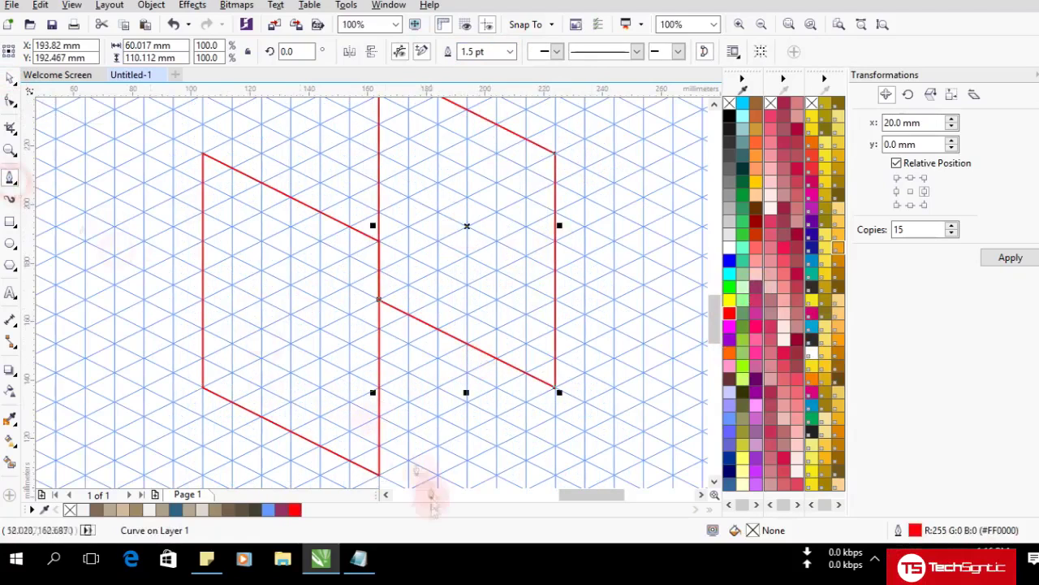
pyautogui.click(557, 151)
pyautogui.click(379, 244)
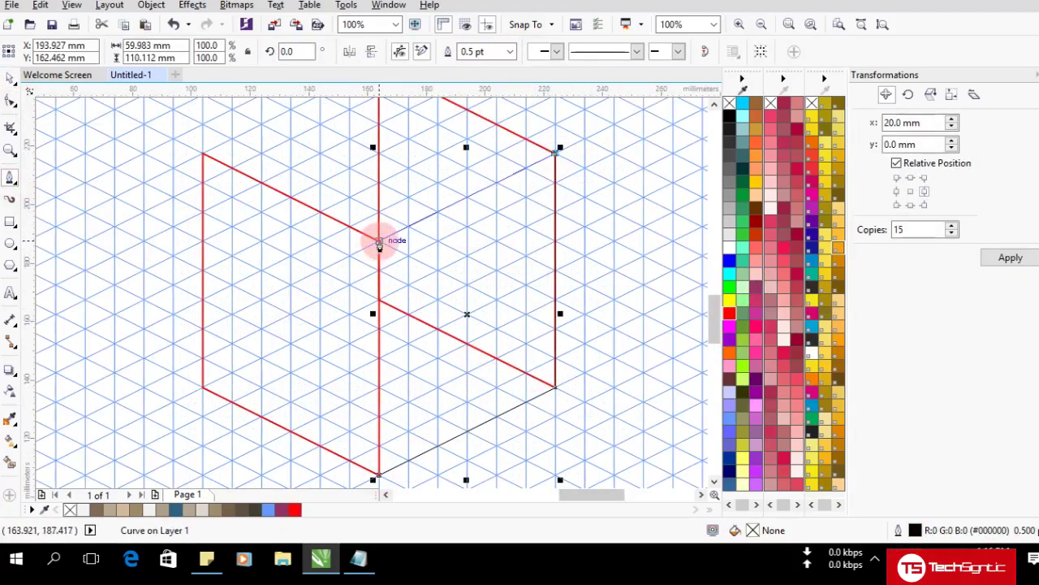
pyautogui.click(376, 477)
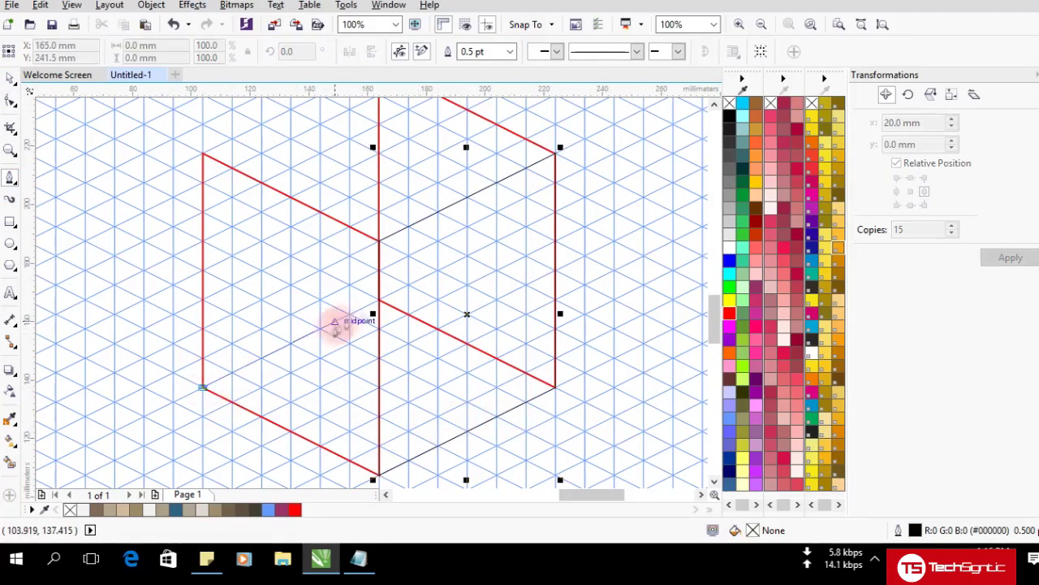
# Step: Draw the back-left wall as a parallelogram about 60 by 110 mm between the left and rear corners
pyautogui.scroll(-1, 378, 302)
pyautogui.click(378, 301)
pyautogui.click(289, 226)
pyautogui.click(283, 349)
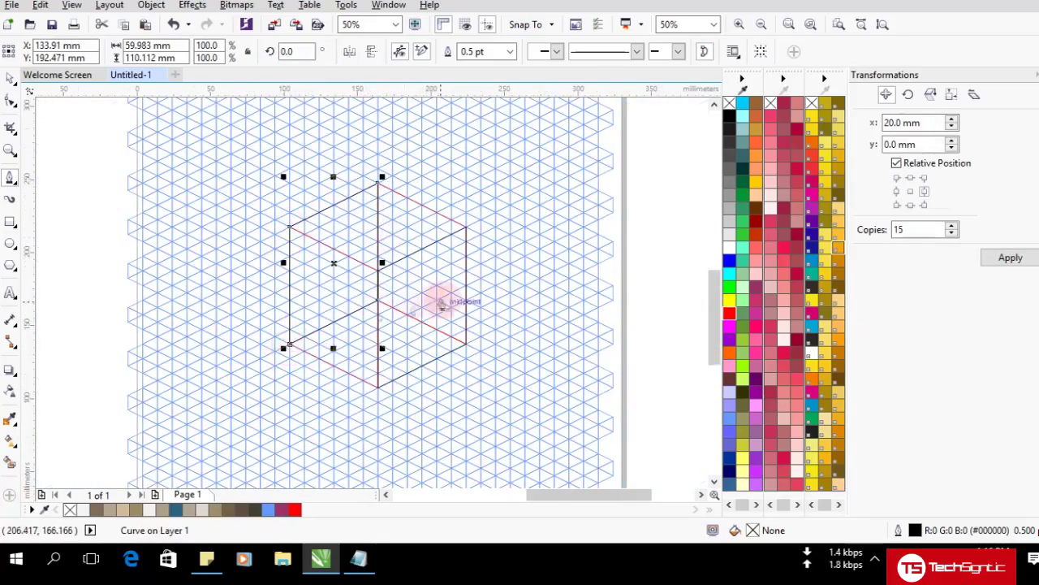
pyautogui.scroll(1, 441, 303)
pyautogui.scroll(-1, 426, 312)
# Step: Give all four walls no fill and a red outline of 1.0 pt
pyautogui.click(9, 79)
pyautogui.hotkey('ctrl', 'a')
pyautogui.click(729, 313)
pyautogui.click(729, 103)
pyautogui.rightClick(729, 315)
pyautogui.click(647, 51)
pyautogui.click(608, 111)
pyautogui.scroll(1, 427, 281)
pyautogui.scroll(-1, 427, 281)
pyautogui.press('Escape')
# Step: Set the Pen tool's default outline to red with a width of 1.5 pt
pyautogui.click(12, 178)
pyautogui.rightClick(729, 314)
pyautogui.click(492, 355)
pyautogui.click(509, 51)
pyautogui.click(496, 126)
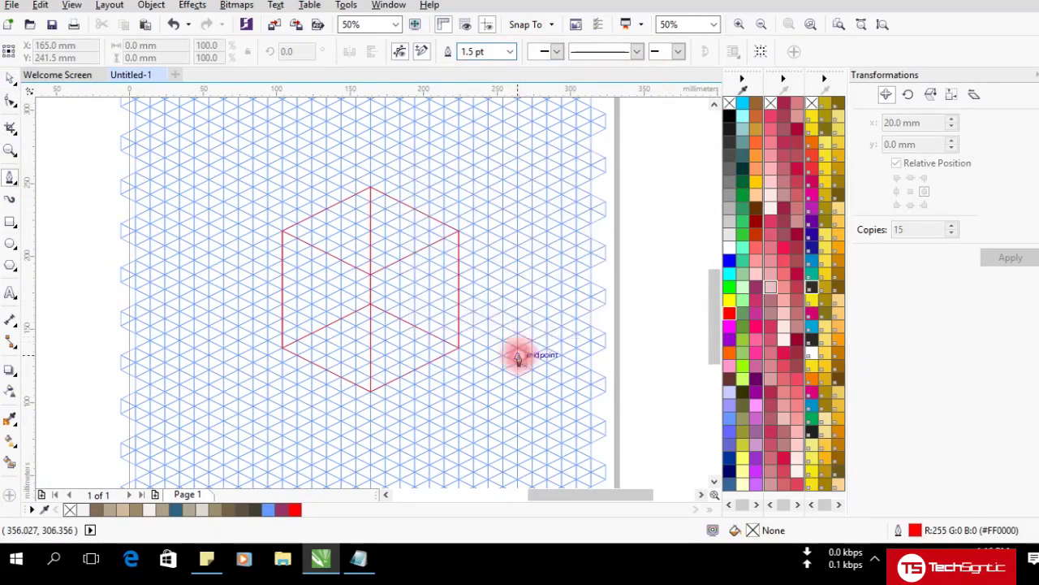
pyautogui.scroll(-1, 492, 312)
pyautogui.scroll(1, 479, 238)
# Step: Draw the upper storey's front-right wall as a closed parallelogram rising from the lower wall's top edge
pyautogui.click(386, 354)
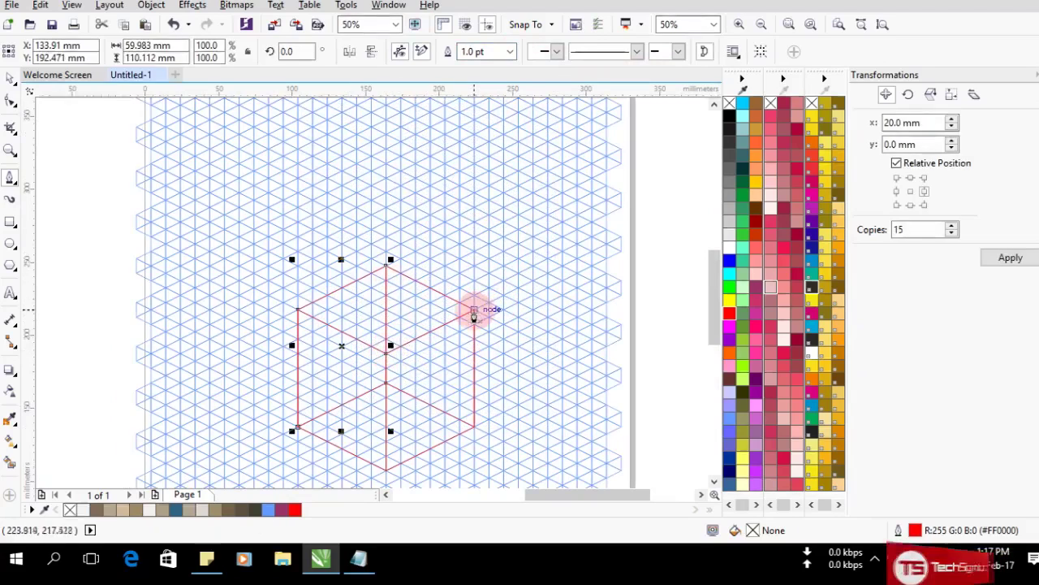
pyautogui.click(473, 310)
pyautogui.doubleClick(474, 221)
pyautogui.click(386, 267)
pyautogui.click(385, 353)
# Step: Draw the upper storey's front-left wall as a parallelogram about 60 by 91 mm above the lower left wall
pyautogui.click(474, 310)
pyautogui.click(298, 310)
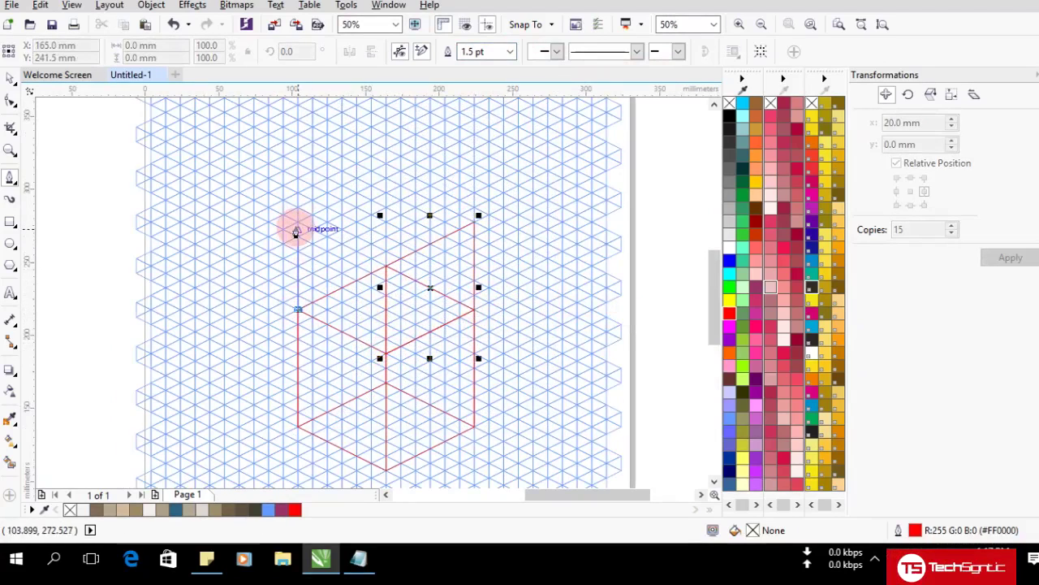
pyautogui.click(356, 253)
pyautogui.click(386, 358)
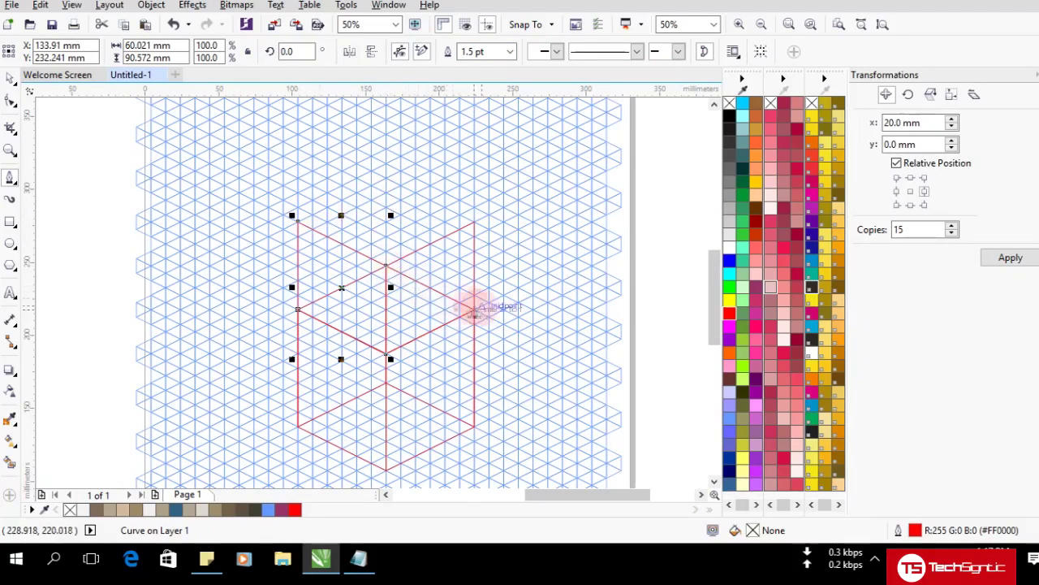
# Step: Draw the upper storey's back-right wall as a parallelogram about 60 by 90 mm
pyautogui.click(386, 268)
pyautogui.click(386, 180)
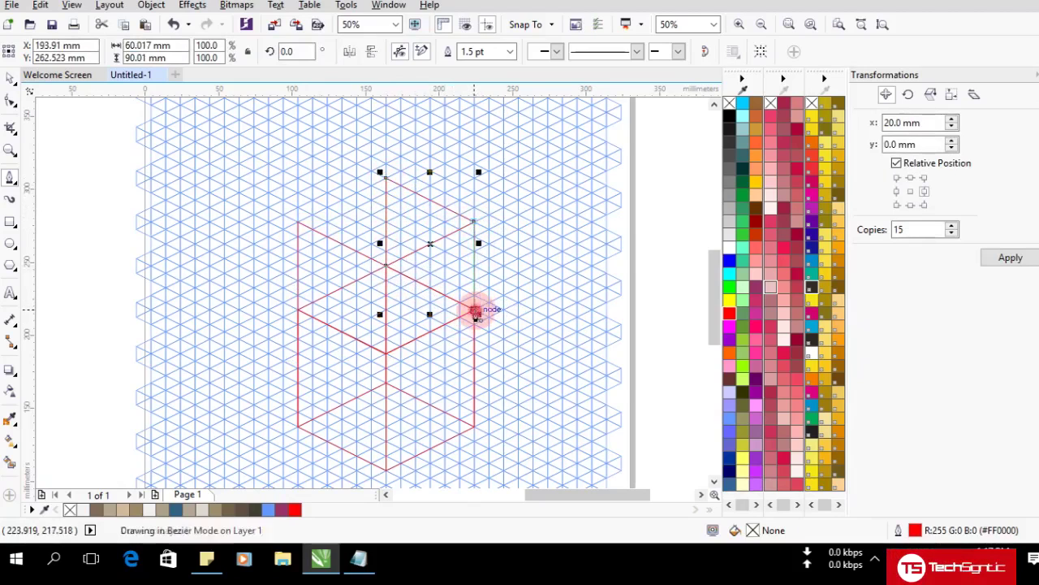
pyautogui.click(304, 229)
pyautogui.scroll(1, 407, 204)
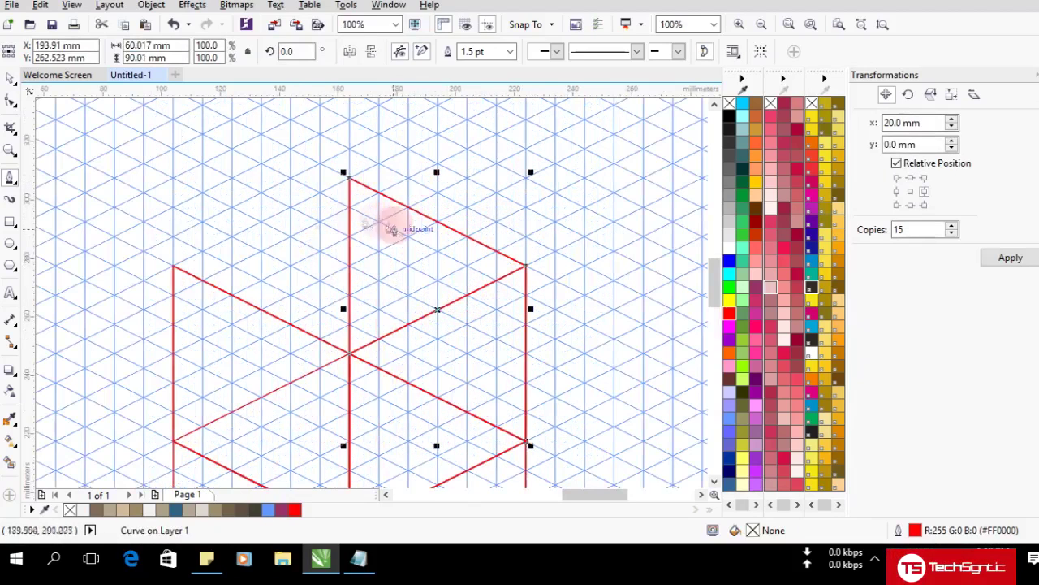
# Step: Draw a roof diamond about 150 by 75 mm overhanging the upper walls and give it a dark green outline
pyautogui.click(127, 262)
pyautogui.click(171, 286)
pyautogui.click(365, 378)
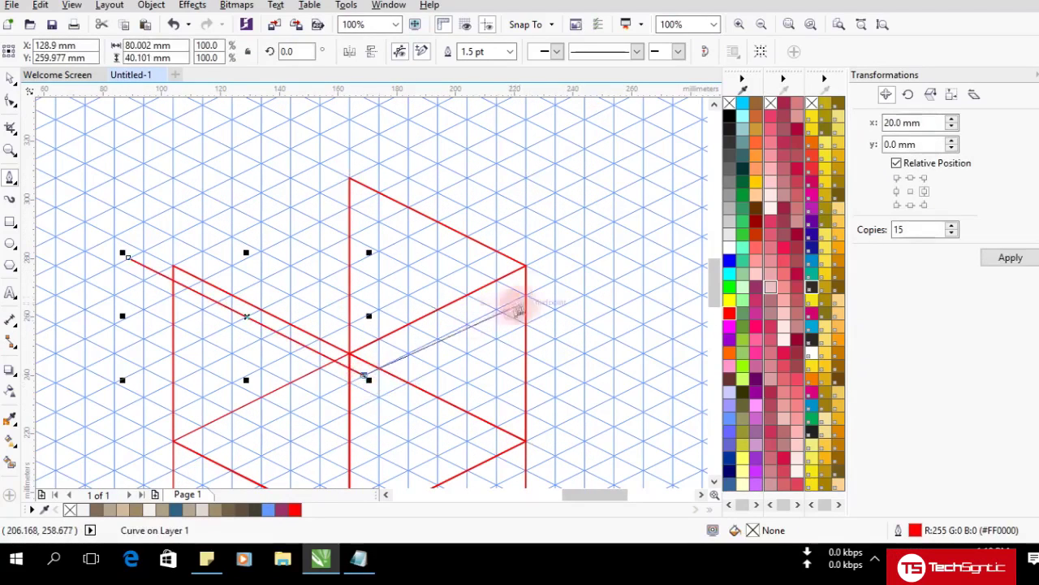
pyautogui.click(570, 274)
pyautogui.moveTo(338, 159); pyautogui.dragTo(130, 264)
pyautogui.rightClick(729, 352)
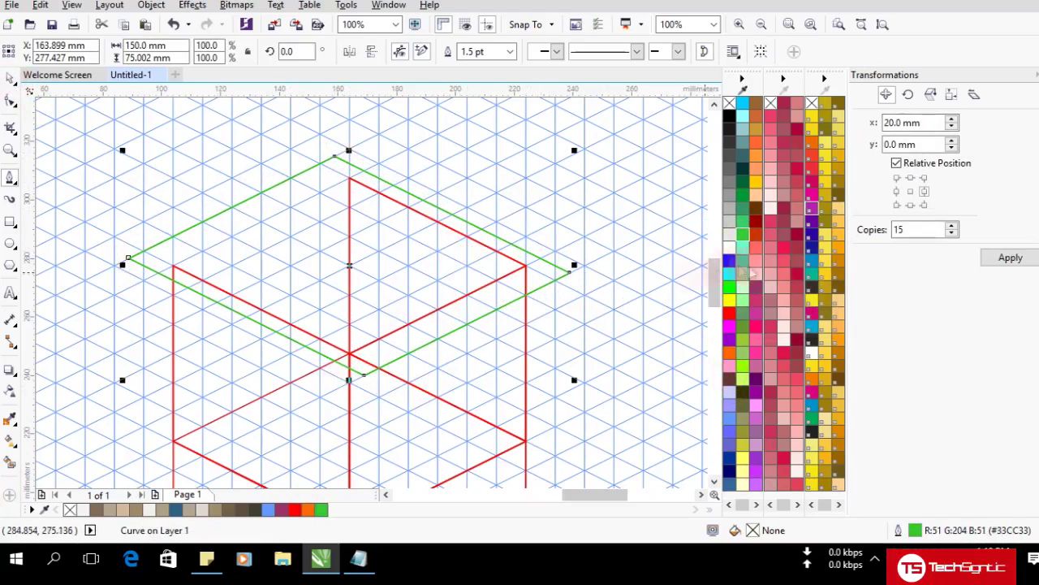
pyautogui.rightClick(742, 178)
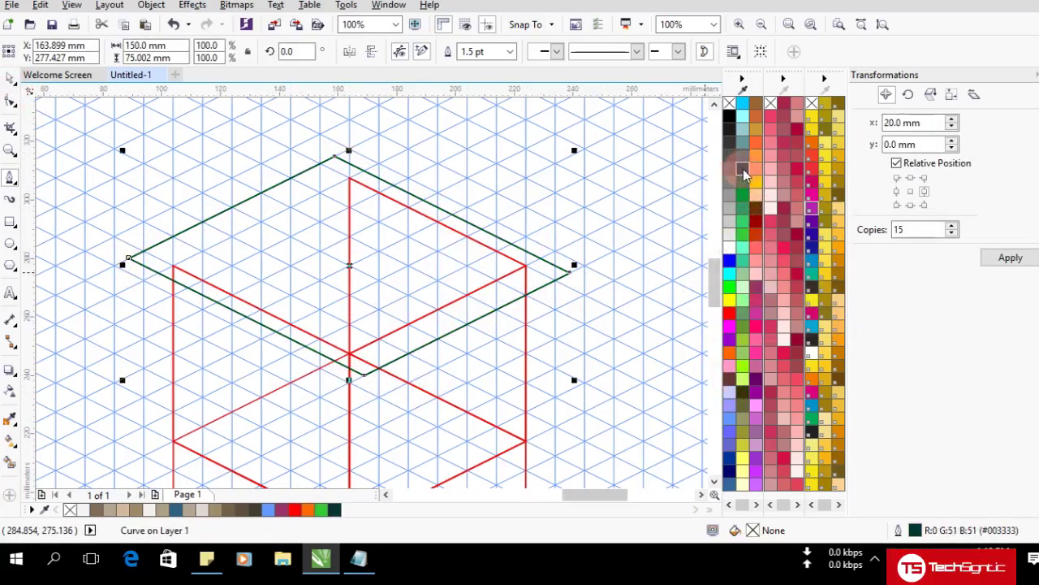
# Step: Try a copy of the roof outline about 5 mm higher, then delete both roof outlines
pyautogui.click(12, 80)
pyautogui.click(124, 25)
pyautogui.click(143, 26)
pyautogui.moveTo(349, 265); pyautogui.dragTo(348, 251)
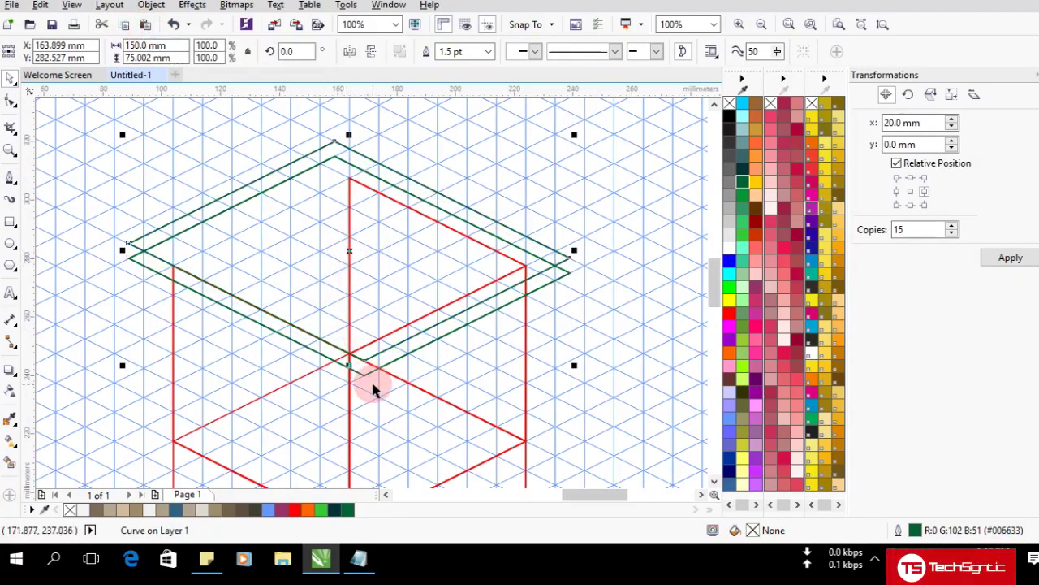
pyautogui.press('Delete')
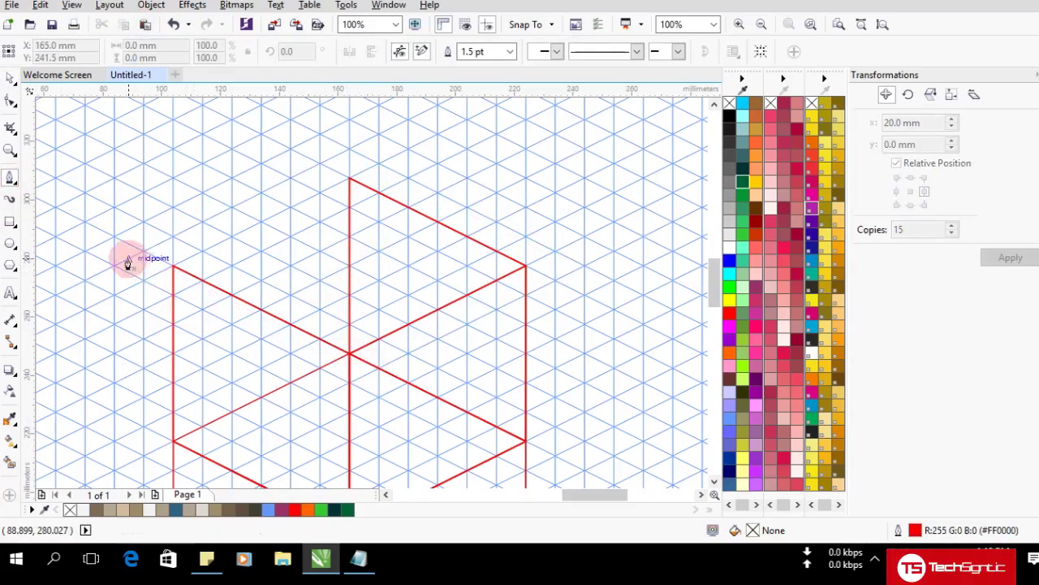
# Step: Draw a roof diamond about 150 by 75 mm centred over the building and colour its outline green (#006633)
pyautogui.click(349, 371)
pyautogui.click(567, 259)
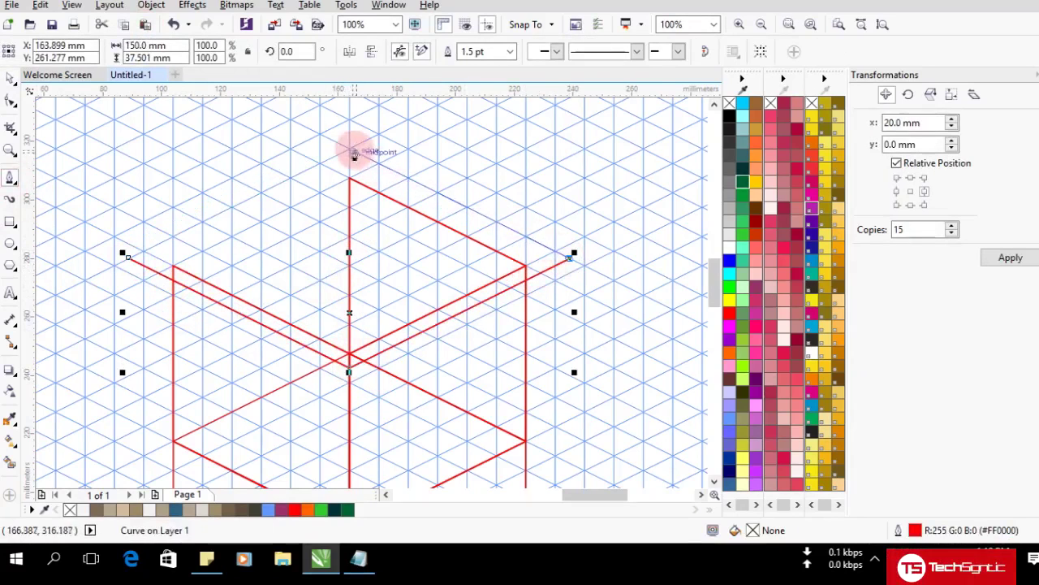
pyautogui.click(349, 150)
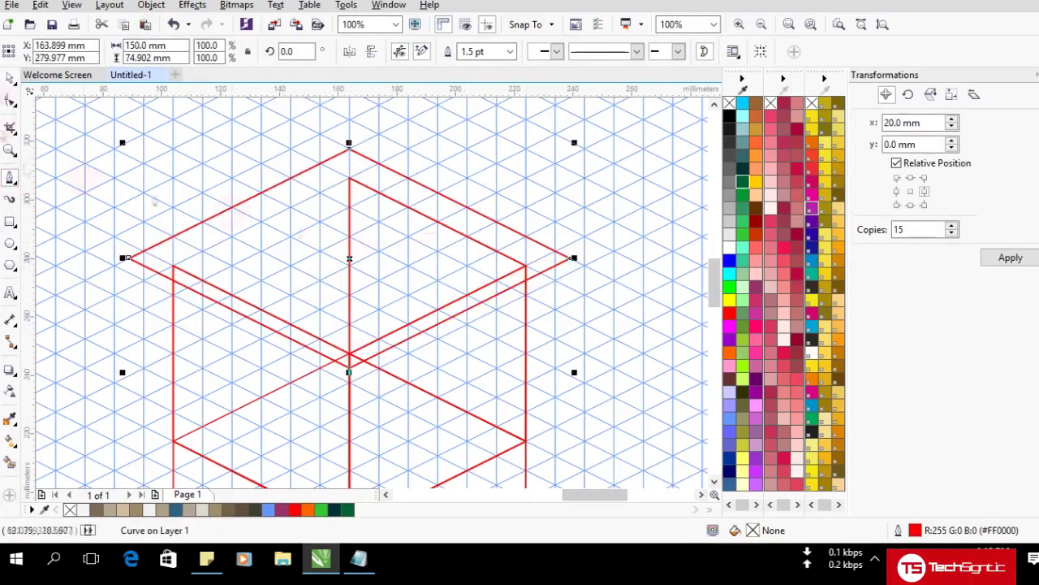
pyautogui.click(9, 78)
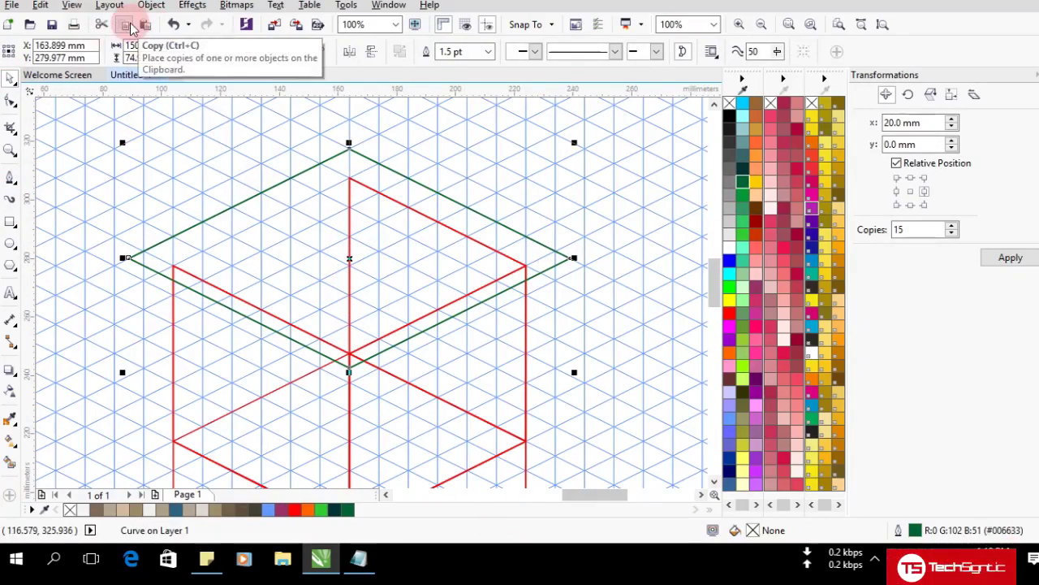
# Step: Move the roof diamond's corner nodes inward to reduce its overhang, making it about 143 by 71 mm
pyautogui.scroll(2, 116, 254)
pyautogui.press('F10')
pyautogui.moveTo(118, 255); pyautogui.dragTo(173, 282)
pyautogui.scroll(-3, 174, 284)
pyautogui.scroll(2, 277, 216)
pyautogui.moveTo(284, 268); pyautogui.dragTo(305, 278)
pyautogui.scroll(-2, 312, 280)
pyautogui.scroll(1, 311, 349)
pyautogui.moveTo(531, 336); pyautogui.dragTo(521, 341)
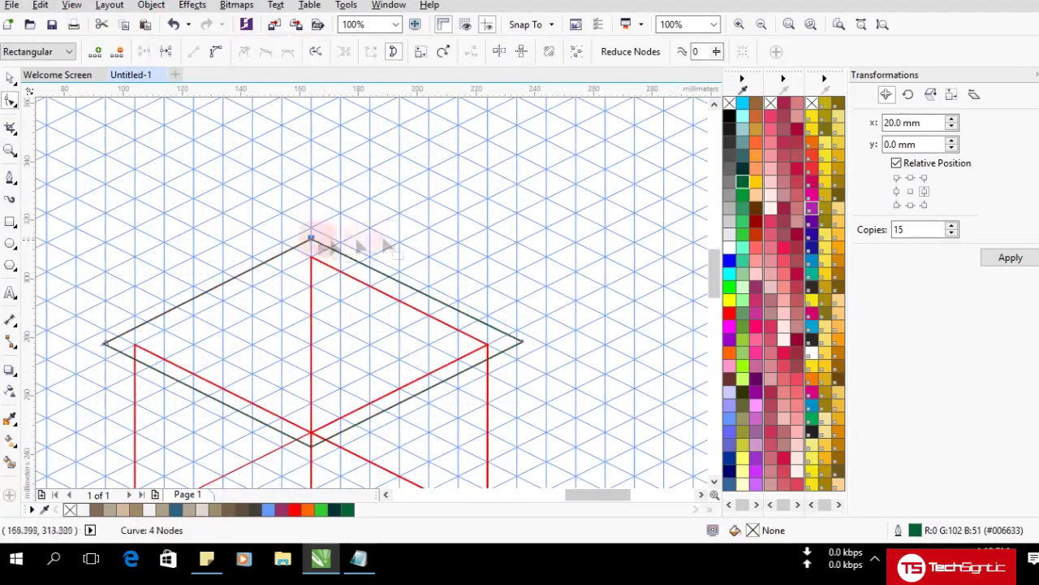
# Step: Paste a copy of the roof diamond and move it slightly upward so its front corner meets the wall corner
pyautogui.press('space')
pyautogui.click(144, 24)
pyautogui.moveTo(312, 342); pyautogui.dragTo(311, 329)
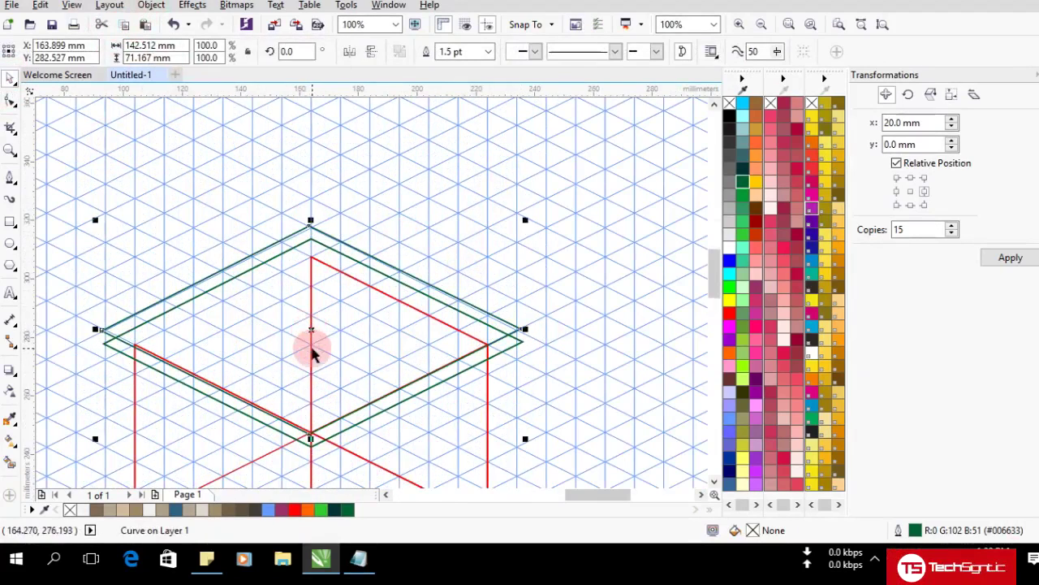
pyautogui.scroll(2, 313, 350)
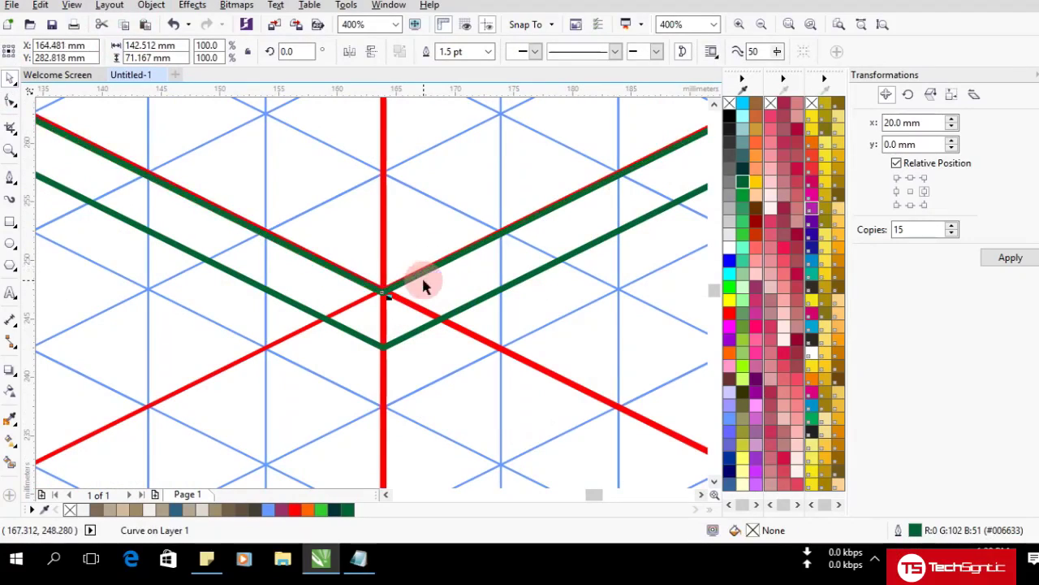
# Step: Draw a narrow closed band about 58 by 33 mm along the inside of the roof diamond's back-left edge
pyautogui.scroll(-2, 421, 280)
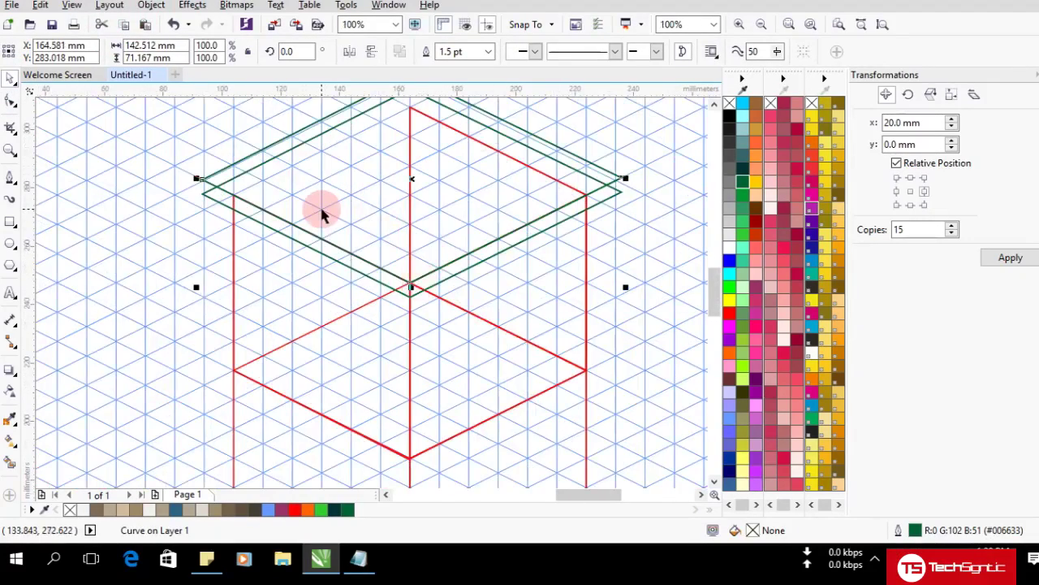
pyautogui.scroll(2, 365, 116)
pyautogui.scroll(-2, 181, 255)
pyautogui.scroll(1, 151, 263)
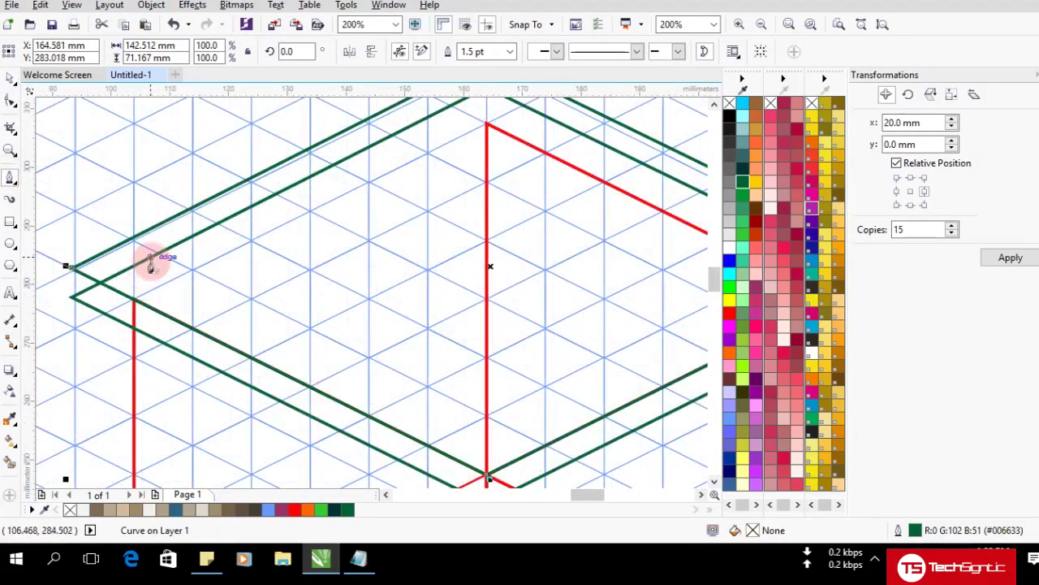
pyautogui.click(144, 262)
pyautogui.click(174, 281)
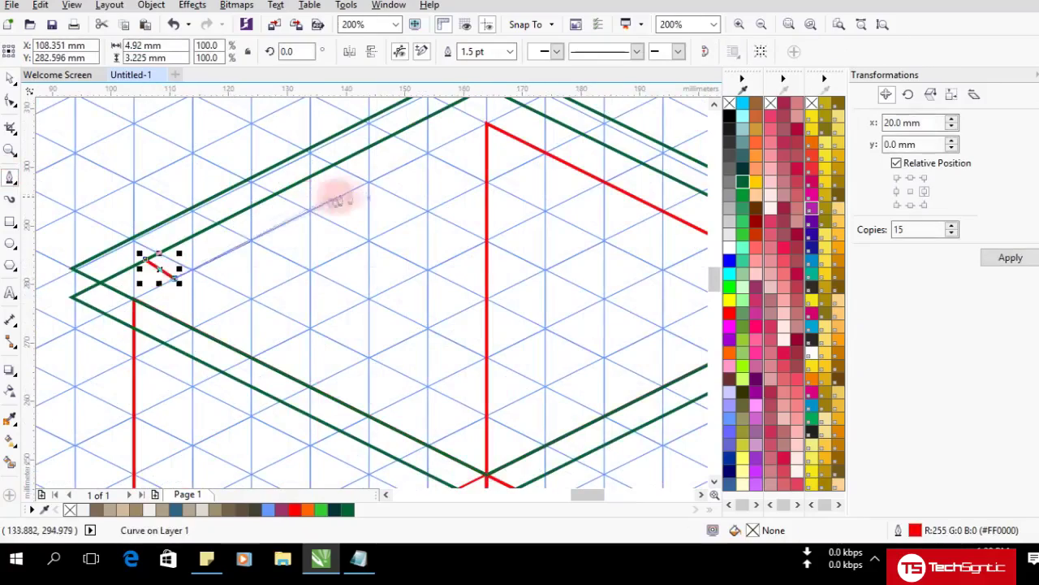
pyautogui.click(488, 122)
pyautogui.scroll(-1, 487, 113)
pyautogui.scroll(2, 480, 104)
pyautogui.click(465, 101)
pyautogui.scroll(-1, 465, 118)
pyautogui.click(121, 287)
# Step: Draw a matching closed band about 60 by 34 mm along the inside of the roof's back-right edge
pyautogui.scroll(-1, 521, 166)
pyautogui.scroll(1, 650, 164)
pyautogui.scroll(-1, 678, 203)
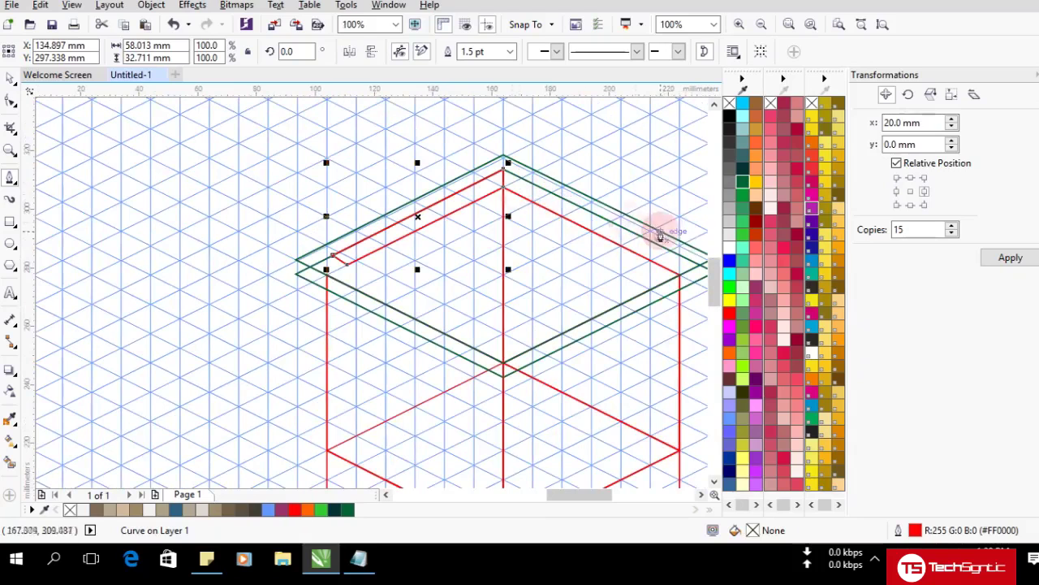
pyautogui.click(679, 261)
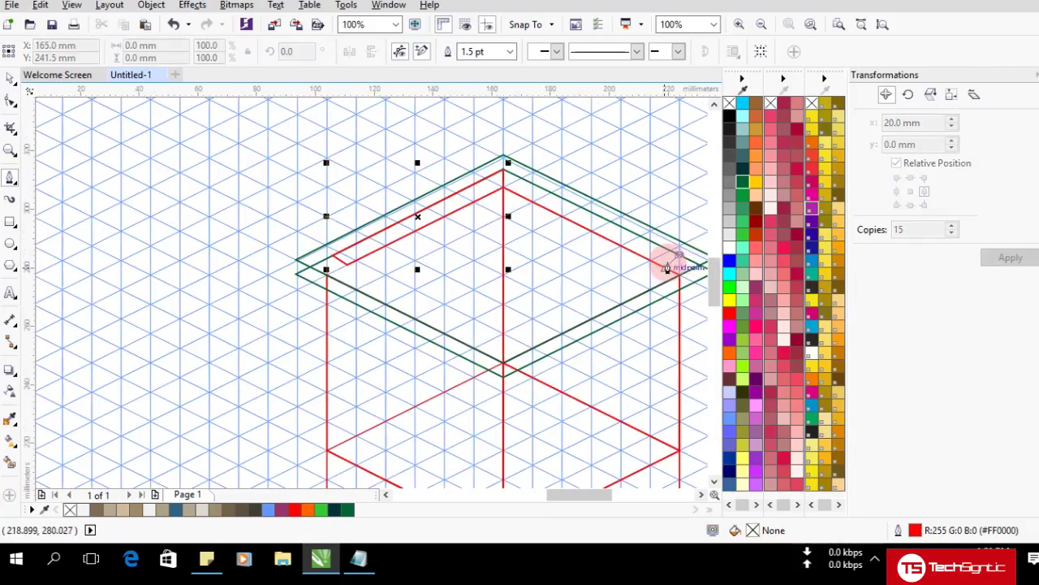
pyautogui.click(503, 193)
pyautogui.click(679, 259)
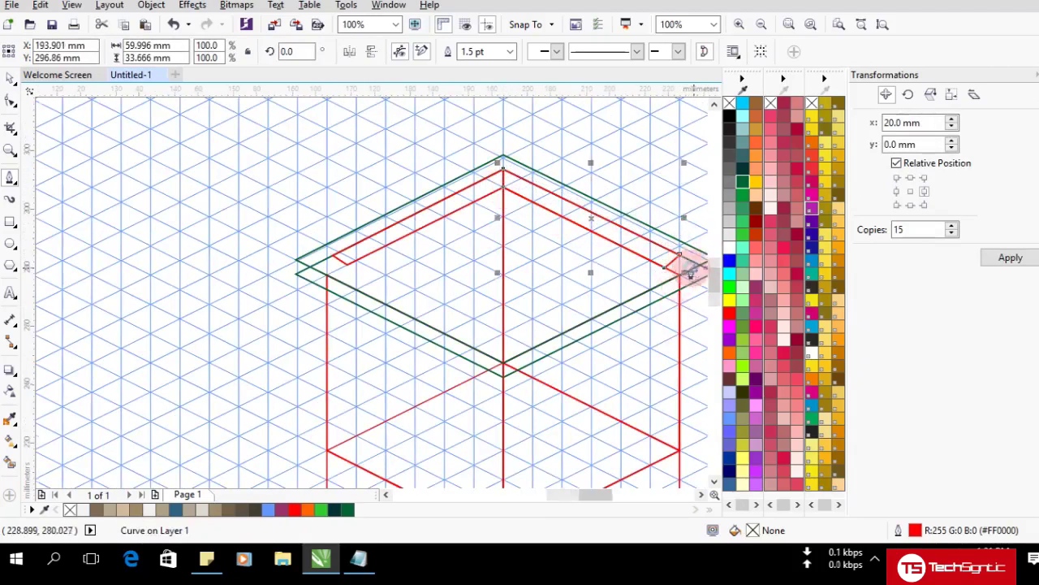
pyautogui.scroll(1, 690, 243)
pyautogui.scroll(1, 674, 231)
# Step: Move the back-left band's outer corner node slightly outward and colour the band's outline brown (#663300)
pyautogui.press('F10')
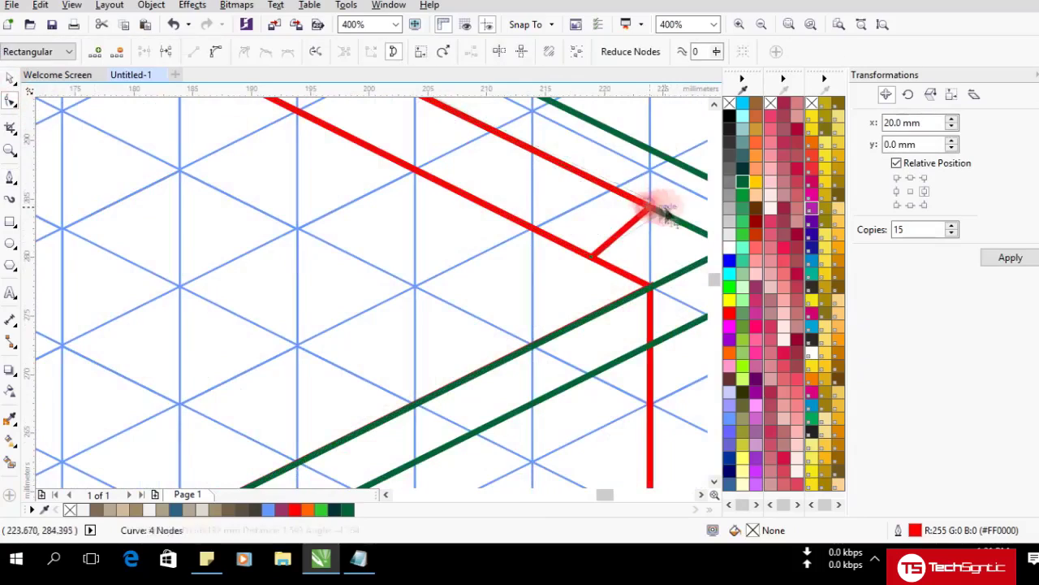
pyautogui.scroll(-2, 666, 218)
pyautogui.scroll(2, 341, 225)
pyautogui.moveTo(263, 227); pyautogui.dragTo(255, 230)
pyautogui.scroll(-2, 380, 213)
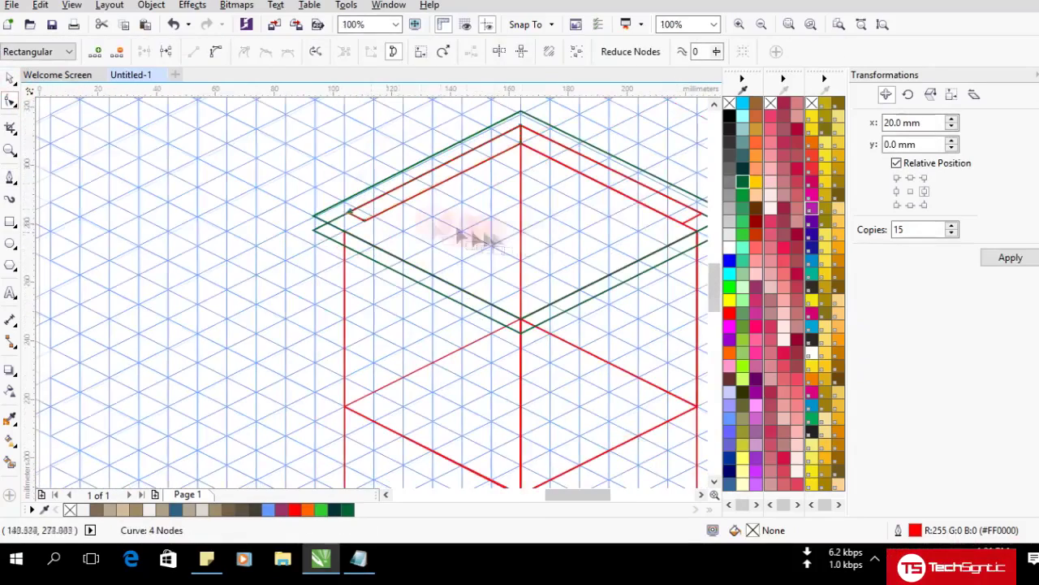
pyautogui.click(9, 179)
pyautogui.rightClick(754, 209)
# Step: Draw the inner roof floor as a closed diamond about 108 by 55 mm, bounded at the back by both bands
pyautogui.click(680, 223)
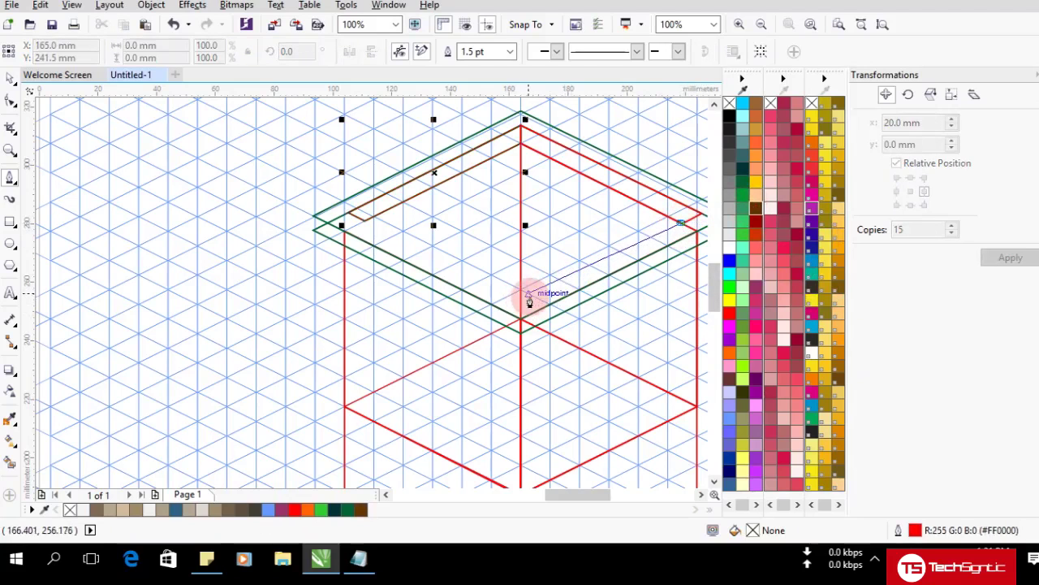
pyautogui.scroll(1, 527, 306)
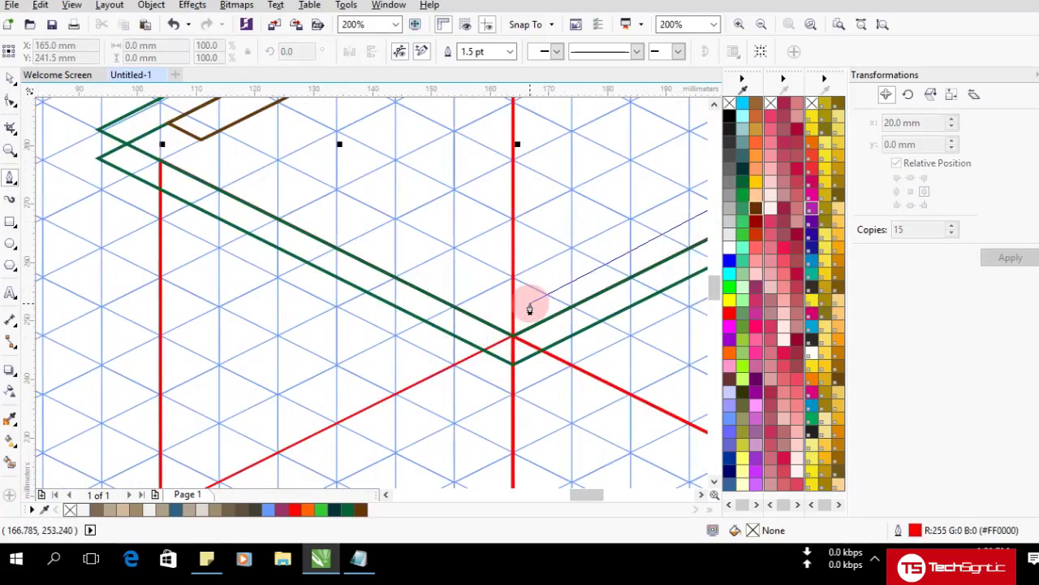
pyautogui.click(528, 305)
pyautogui.click(201, 145)
pyautogui.scroll(-1, 291, 210)
pyautogui.scroll(-1, 403, 107)
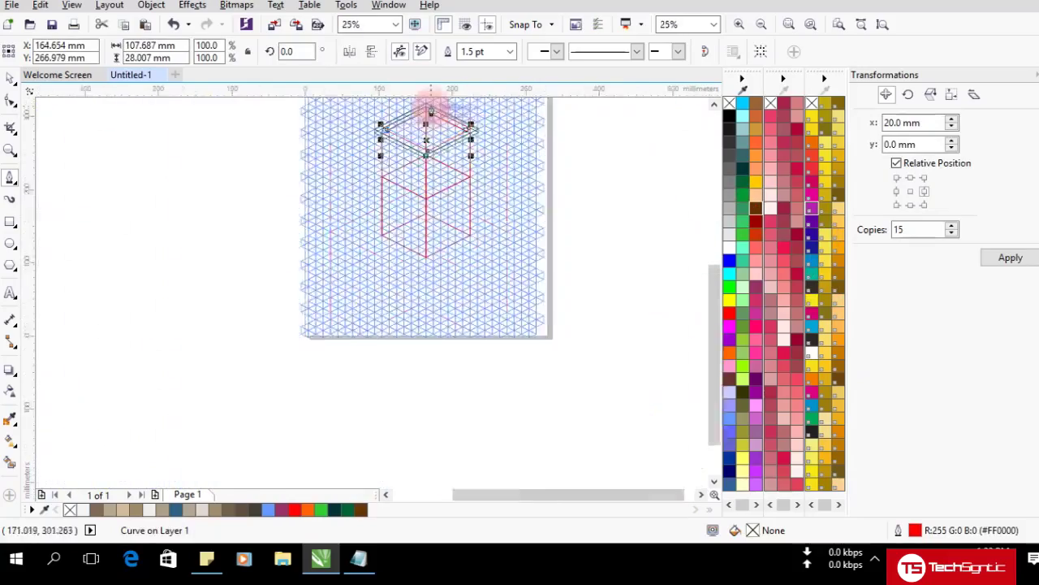
pyautogui.scroll(1, 403, 121)
pyautogui.click(410, 131)
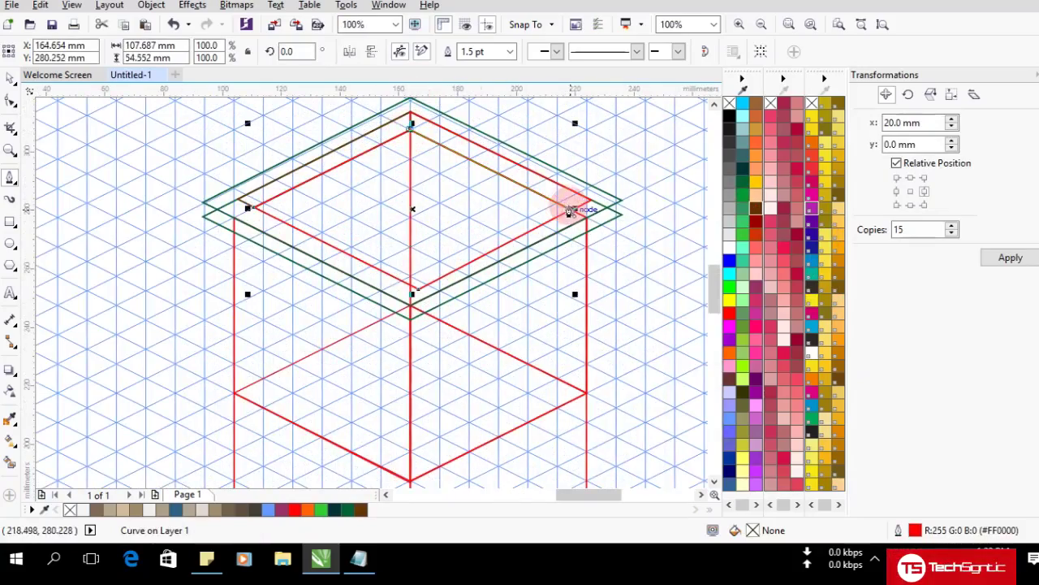
# Step: Move the inner diamond's front corner node onto the building's vertical centre line
pyautogui.click(9, 101)
pyautogui.scroll(1, 459, 307)
pyautogui.moveTo(373, 270); pyautogui.dragTo(358, 268)
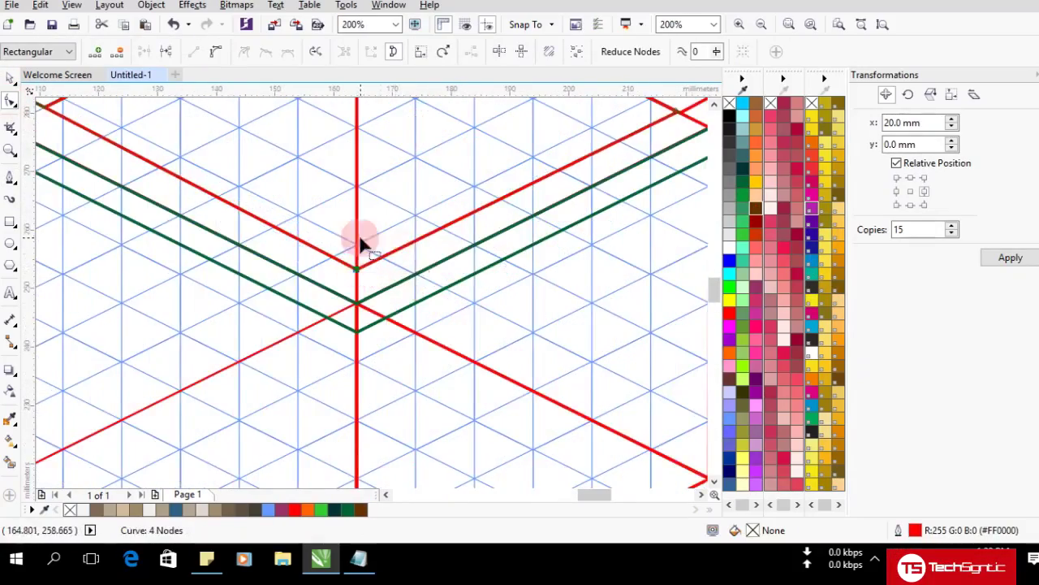
pyautogui.scroll(-1, 358, 241)
pyautogui.scroll(-1, 201, 154)
pyautogui.scroll(2, 268, 101)
pyautogui.scroll(-1, 436, 172)
pyautogui.click(10, 79)
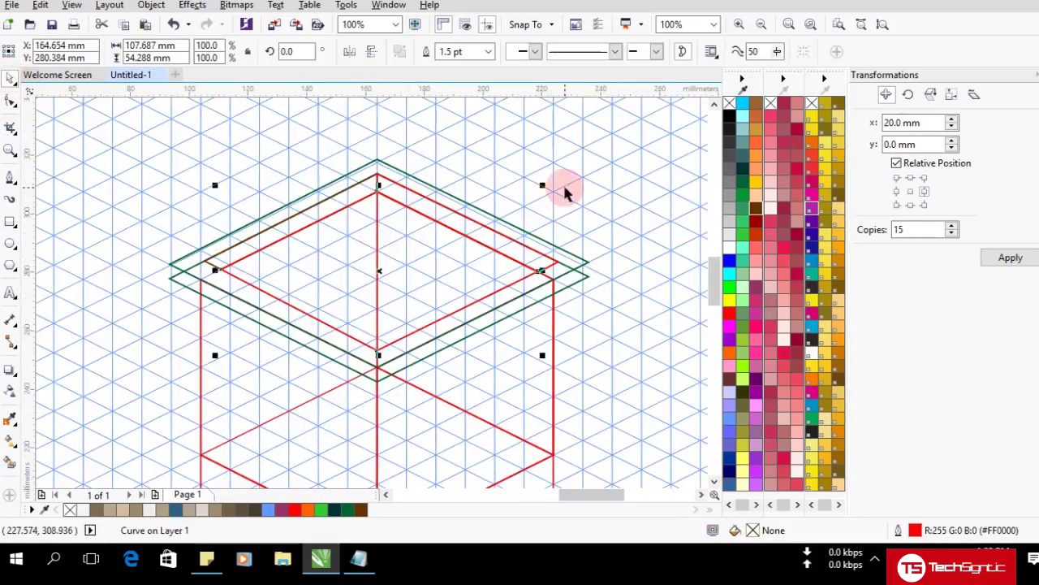
pyautogui.click(562, 189)
pyautogui.scroll(-2, 349, 192)
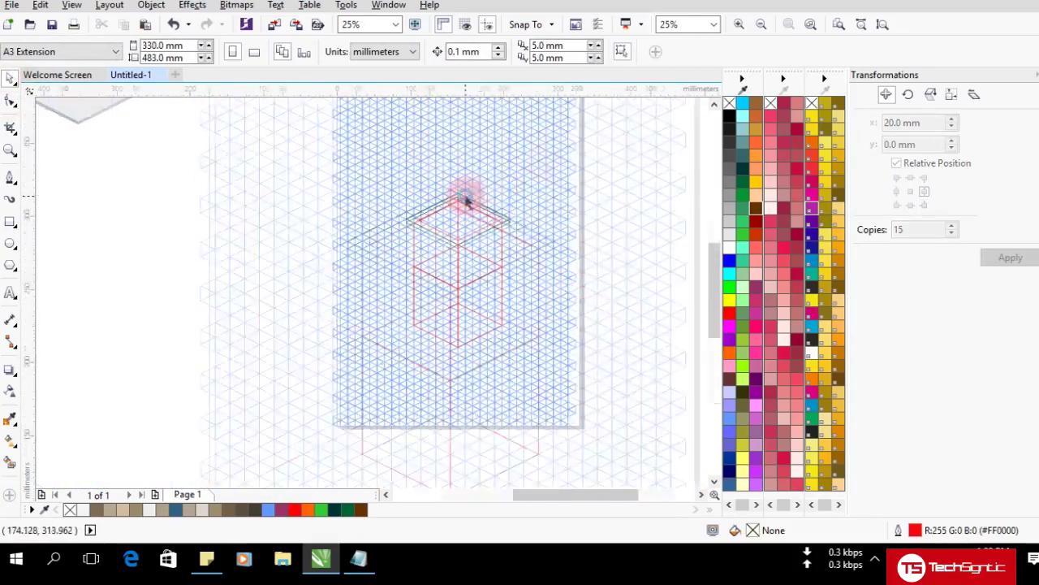
# Step: Fill the back-left inner band with brown (#826C55) and the back-right inner band with light taupe
pyautogui.scroll(2, 507, 203)
pyautogui.click(395, 233)
pyautogui.click(93, 510)
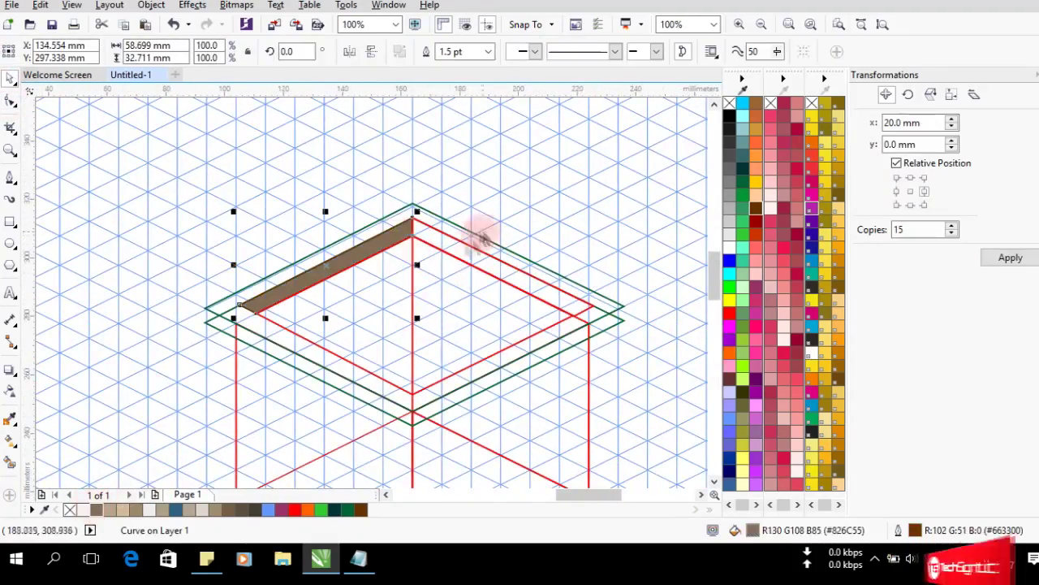
pyautogui.click(498, 347)
pyautogui.scroll(-1, 498, 349)
pyautogui.click(188, 300)
pyautogui.scroll(1, 324, 304)
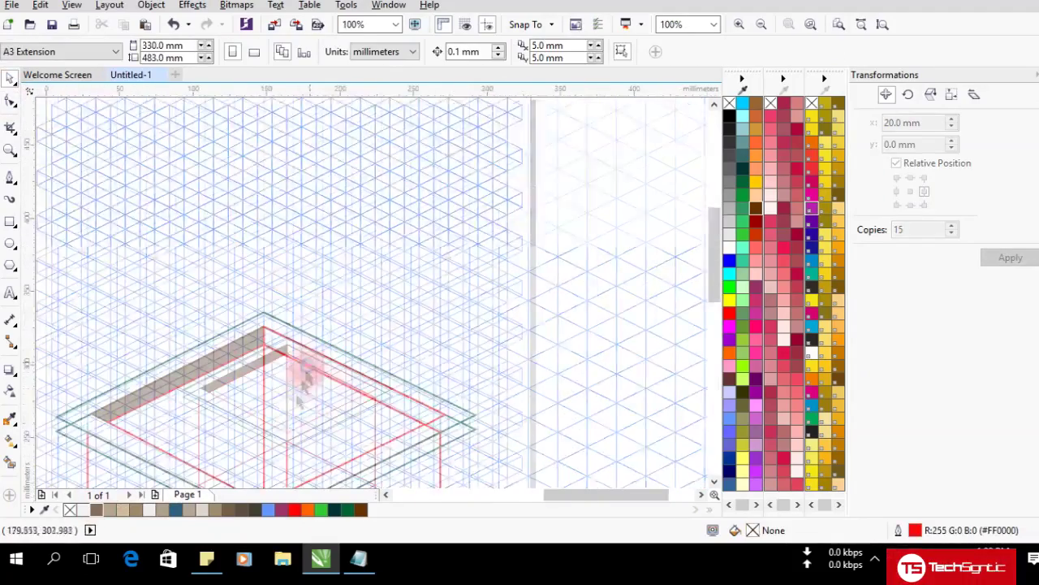
pyautogui.click(378, 290)
pyautogui.click(108, 510)
pyautogui.click(154, 293)
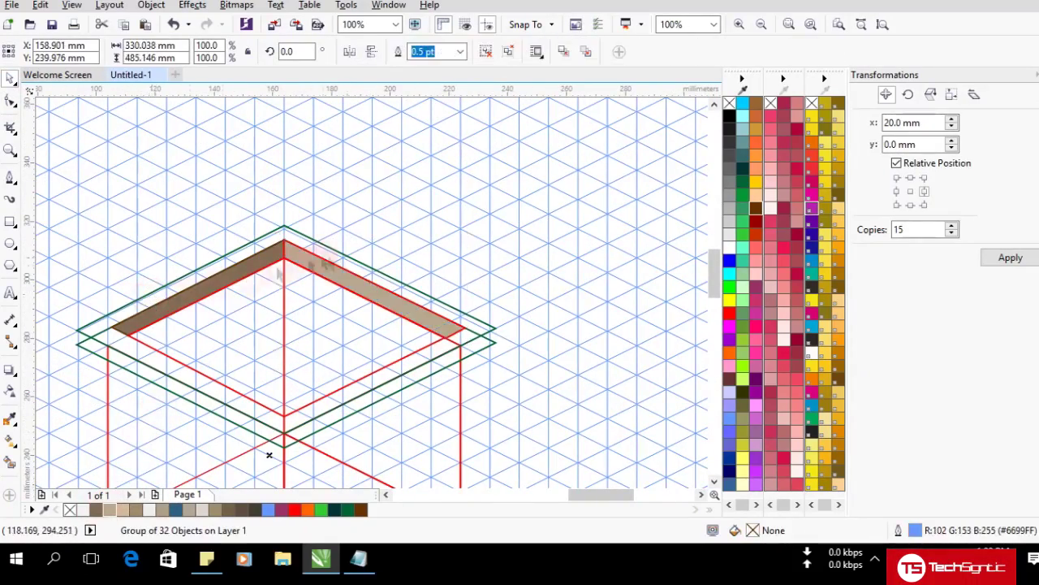
pyautogui.scroll(-1, 485, 335)
# Step: Fill the upper roof diamond with off-white (#F5F5F5)
pyautogui.click(382, 382)
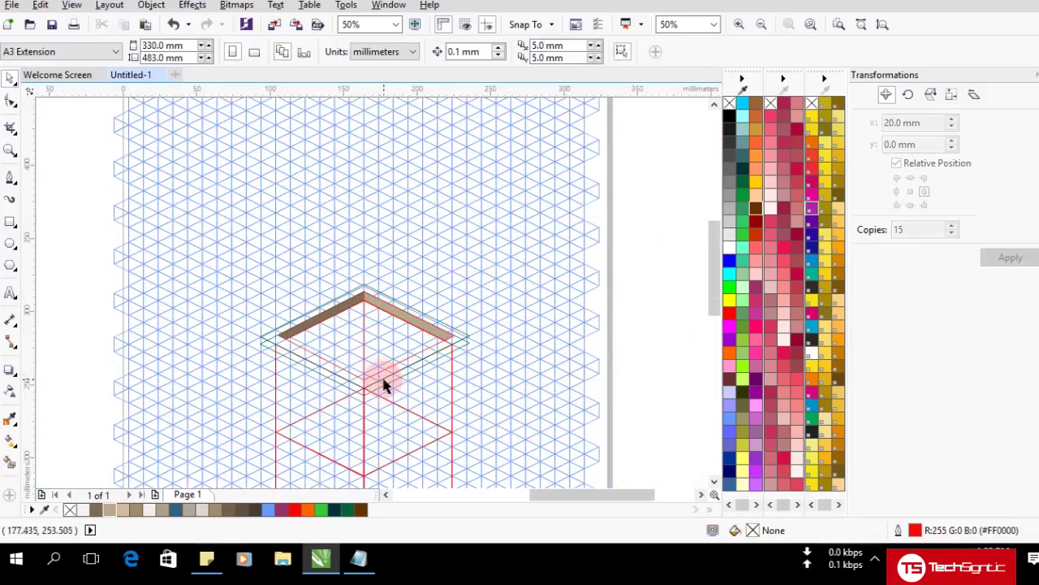
pyautogui.click(384, 380)
pyautogui.click(130, 512)
pyautogui.click(81, 510)
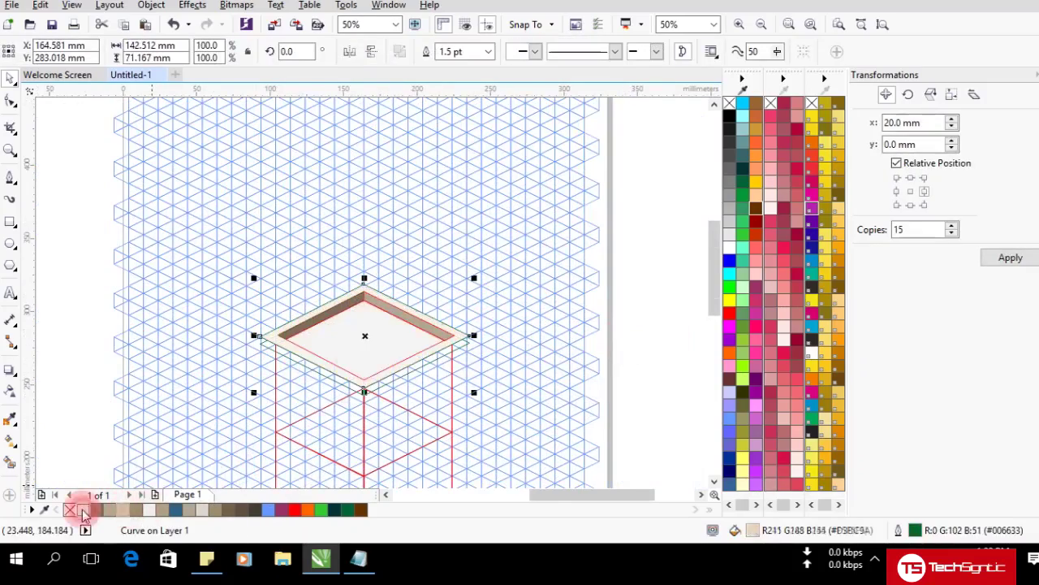
# Step: Fill the inner roof floor diamond with tan (#D3BC9A)
pyautogui.scroll(1, 357, 329)
pyautogui.click(396, 353)
pyautogui.scroll(-1, 396, 353)
pyautogui.scroll(1, 425, 353)
pyautogui.scroll(-1, 425, 193)
pyautogui.scroll(1, 411, 113)
pyautogui.scroll(1, 422, 157)
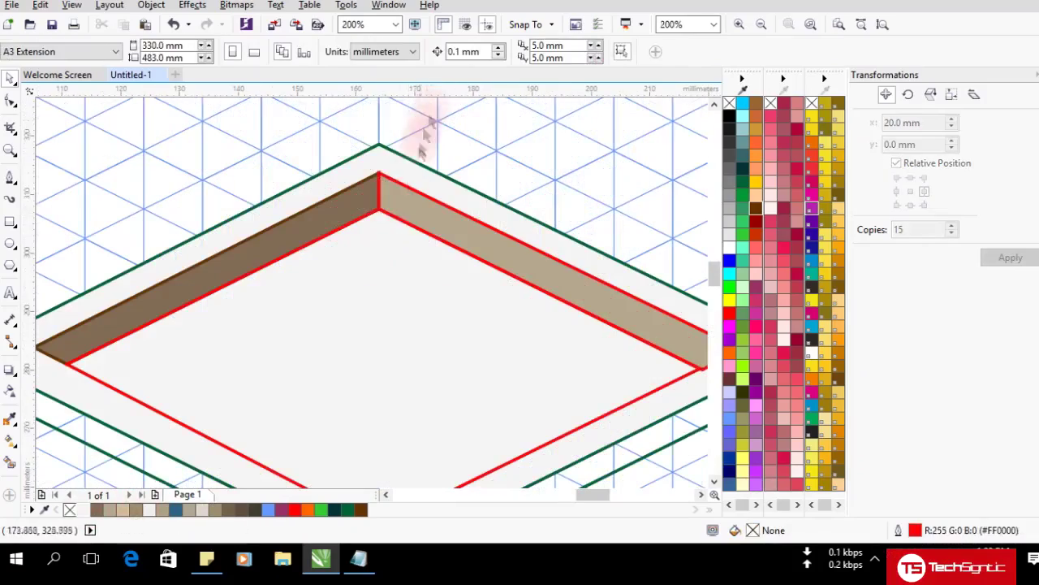
pyautogui.click(406, 225)
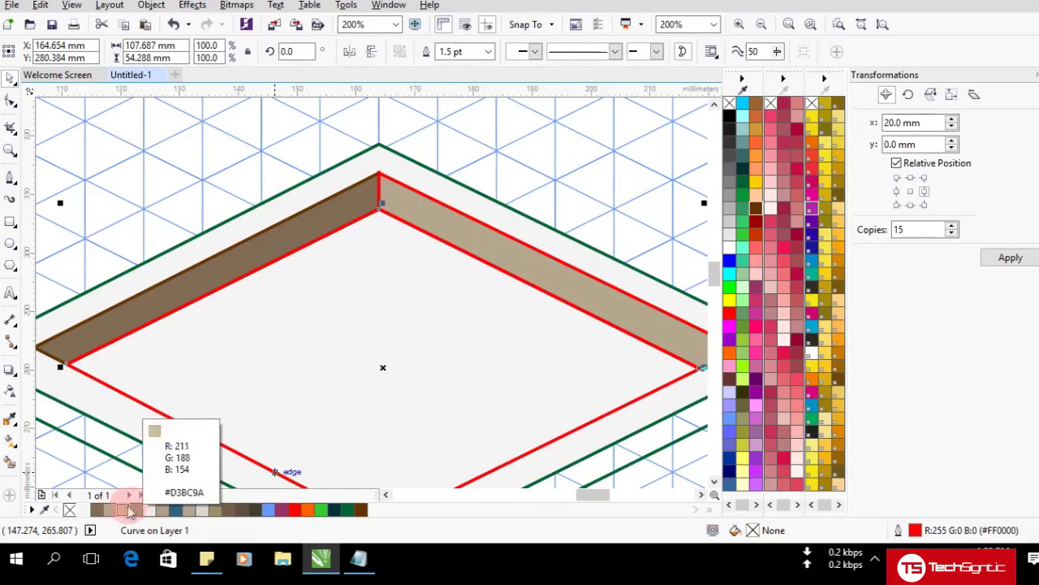
pyautogui.click(130, 512)
pyautogui.scroll(-1, 357, 255)
pyautogui.scroll(-1, 330, 309)
pyautogui.scroll(-1, 631, 290)
pyautogui.moveTo(297, 261); pyautogui.dragTo(618, 462)
pyautogui.rightClick(494, 363)
pyautogui.moveTo(585, 201)
pyautogui.click(344, 295)
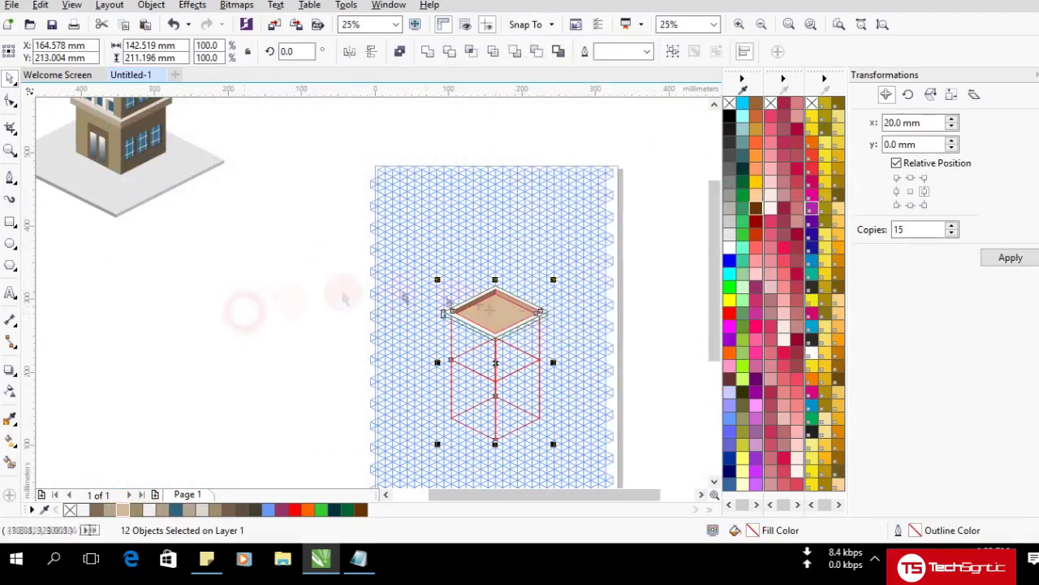
pyautogui.click(243, 309)
# Step: Outline the roof's two front edge strips, the right one about 72 by 41 mm, and fill the right strip with brown (#826C55)
pyautogui.scroll(1, 497, 283)
pyautogui.scroll(1, 573, 391)
pyautogui.click(10, 177)
pyautogui.click(206, 290)
pyautogui.click(207, 292)
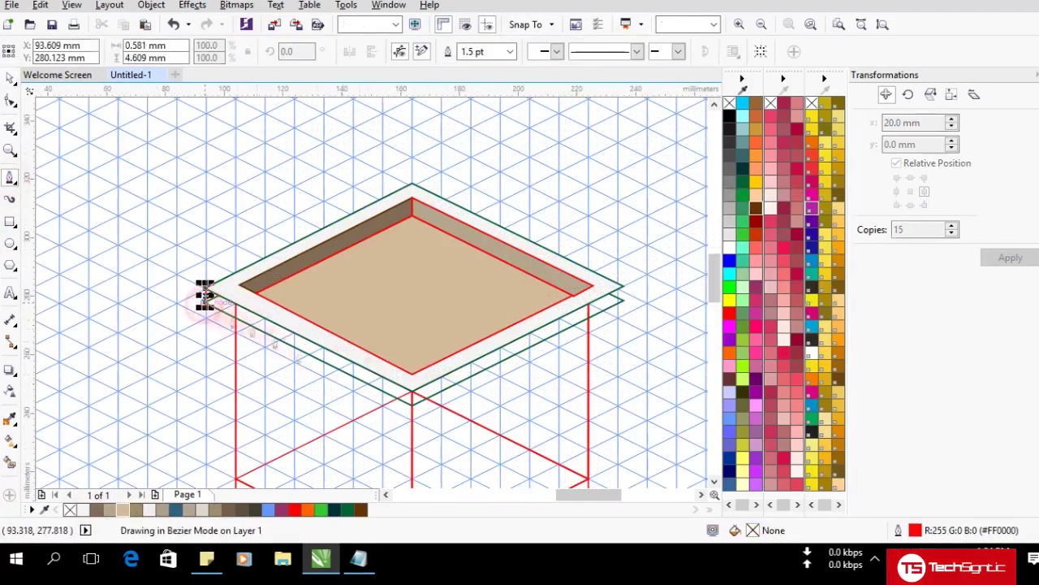
pyautogui.click(410, 399)
pyautogui.click(622, 294)
pyautogui.click(413, 396)
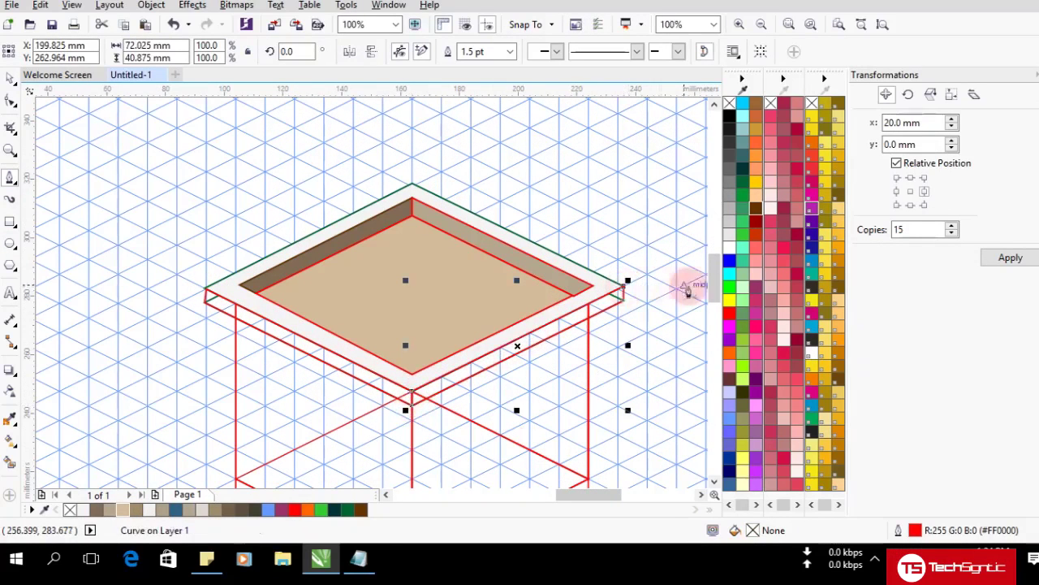
pyautogui.click(97, 510)
# Step: Try to adjust the left front strip's corner nodes, then delete the strip
pyautogui.click(9, 78)
pyautogui.click(206, 295)
pyautogui.scroll(3, 207, 296)
pyautogui.moveTo(178, 256); pyautogui.dragTo(188, 261)
pyautogui.moveTo(187, 369); pyautogui.dragTo(173, 363)
pyautogui.scroll(-3, 212, 299)
pyautogui.press('Delete')
pyautogui.press('space')
# Step: Redraw the roof's left front edge strip about 70 by 40 mm and fill it with light taupe
pyautogui.rightClick(334, 361)
pyautogui.click(401, 314)
pyautogui.press('F5')
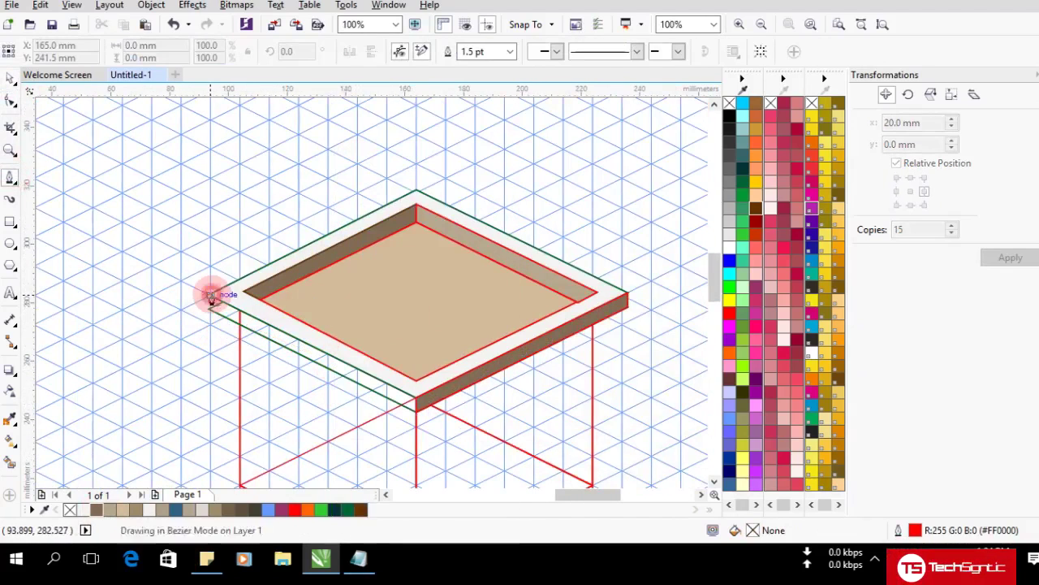
pyautogui.click(209, 295)
pyautogui.click(412, 404)
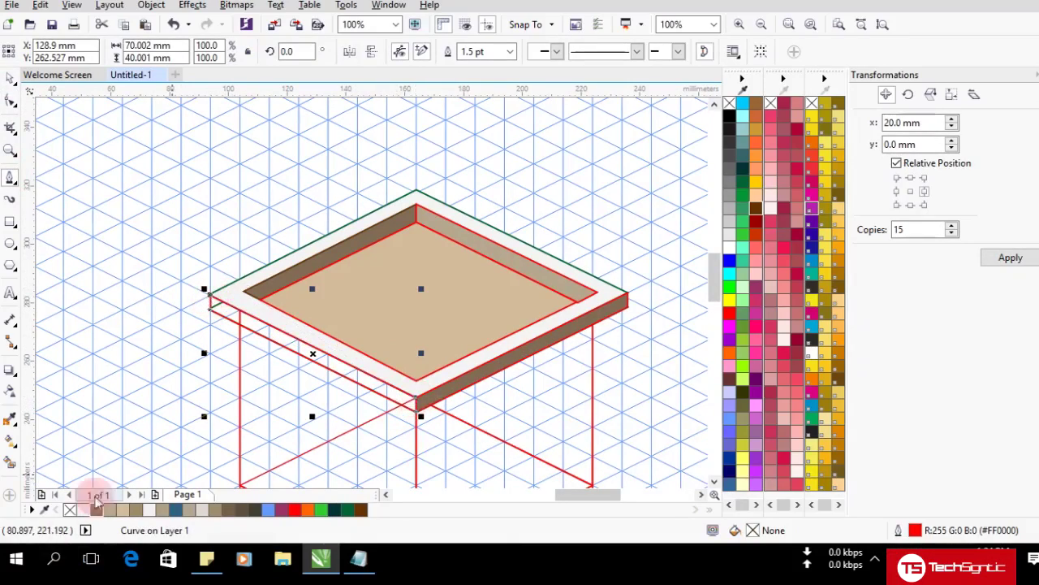
pyautogui.moveTo(467, 213); pyautogui.dragTo(464, 325)
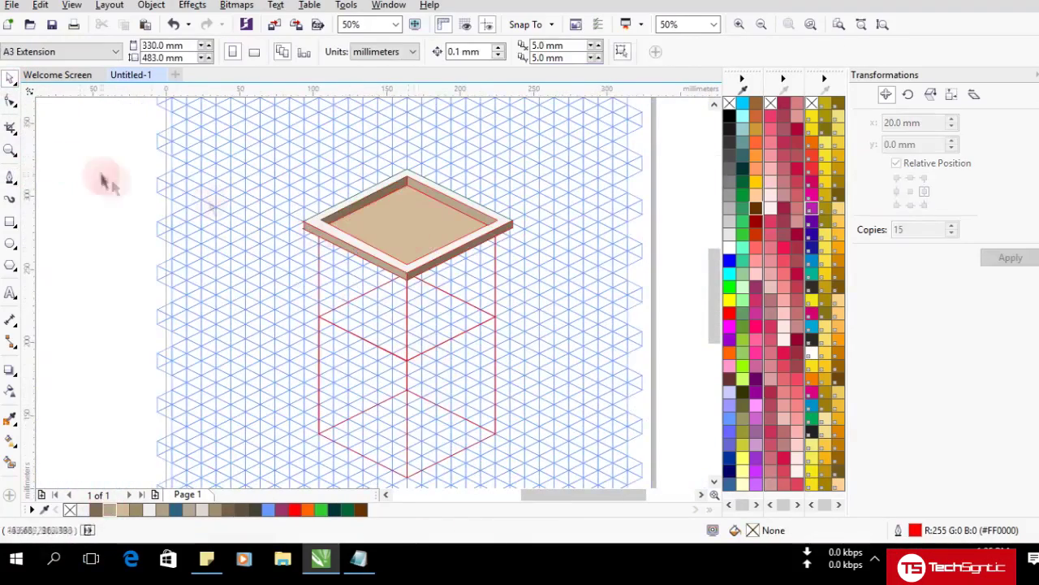
# Step: Move the upper storey together with its roof aside, to the right of the lower storey
pyautogui.moveTo(89, 114); pyautogui.dragTo(611, 362)
pyautogui.moveTo(410, 262); pyautogui.dragTo(576, 219)
pyautogui.click(664, 341)
pyautogui.moveTo(560, 378); pyautogui.dragTo(586, 378)
pyautogui.click(672, 360)
pyautogui.hotkey('ctrl', 'z')
pyautogui.click(691, 224)
# Step: Place a copy of the roof pieces over the top of the lower storey
pyautogui.moveTo(441, 128); pyautogui.dragTo(441, 123)
pyautogui.scroll(-1, 553, 190)
pyautogui.moveTo(653, 227); pyautogui.dragTo(497, 152)
pyautogui.moveTo(565, 183); pyautogui.dragTo(480, 258)
pyautogui.scroll(2, 480, 258)
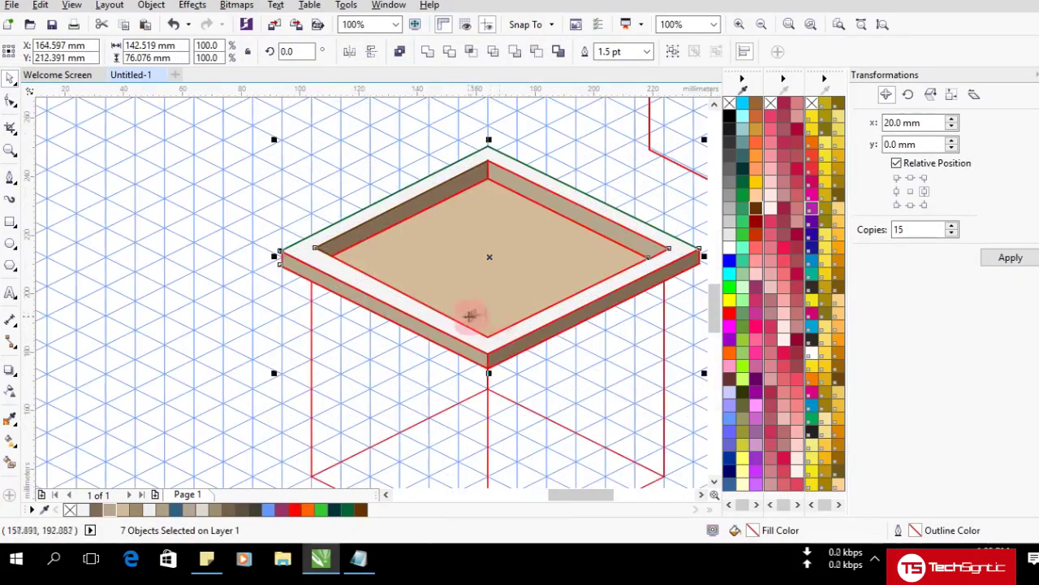
# Step: Delete the copied roof's inner floor diamond and both inner bands, and remove the fill from its top diamond
pyautogui.click(406, 283)
pyautogui.rightClick(459, 268)
pyautogui.click(498, 309)
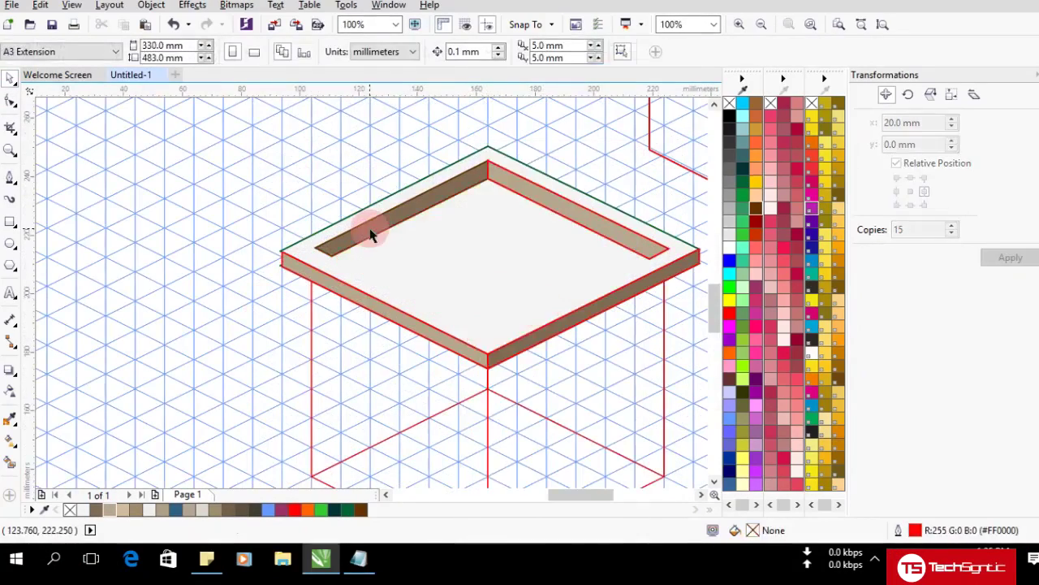
pyautogui.rightClick(372, 232)
pyautogui.click(464, 313)
pyautogui.rightClick(601, 220)
pyautogui.click(649, 307)
pyautogui.click(382, 247)
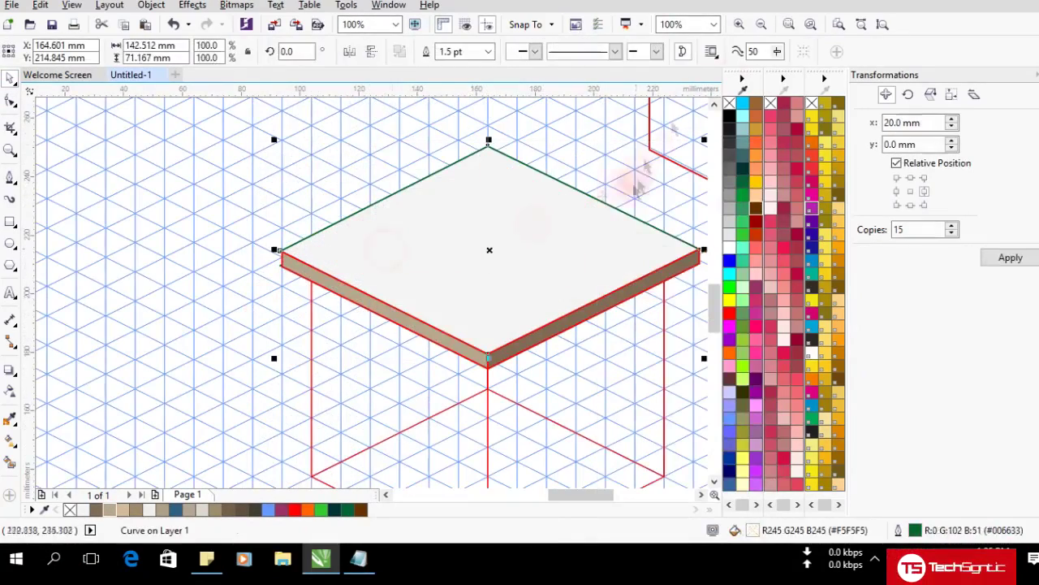
pyautogui.click(730, 103)
# Step: Reposition the copied roof slab so its outlines and front strips sit centred over the lower storey's top
pyautogui.scroll(-1, 489, 285)
pyautogui.moveTo(186, 186); pyautogui.dragTo(606, 375)
pyautogui.scroll(1, 499, 270)
pyautogui.moveTo(479, 318)
pyautogui.mouseDown()
pyautogui.moveTo(484, 312)
pyautogui.moveTo(483, 324)
pyautogui.mouseUp()
pyautogui.scroll(-1, 483, 323)
pyautogui.moveTo(169, 202)
pyautogui.mouseDown()
pyautogui.moveTo(501, 349)
pyautogui.moveTo(599, 415)
pyautogui.mouseUp()
pyautogui.moveTo(185, 194); pyautogui.dragTo(601, 372)
pyautogui.scroll(1, 497, 328)
pyautogui.moveTo(466, 269); pyautogui.dragTo(487, 279)
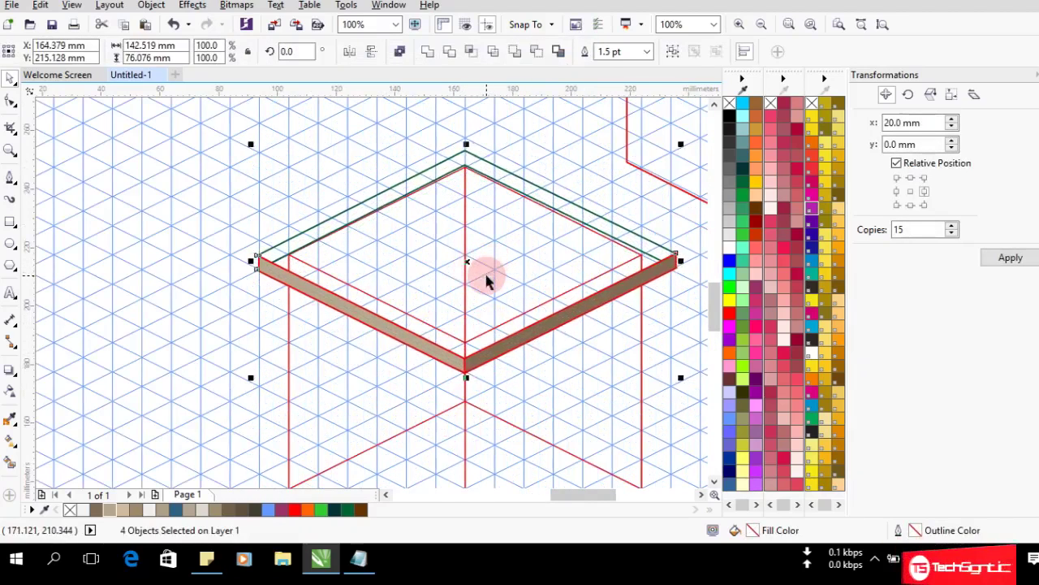
pyautogui.press('Right')
pyautogui.press('Right')
pyautogui.press('Right')
pyautogui.press('Right')
pyautogui.press('Right')
pyautogui.press('Down')
# Step: Fill the copied slab's lower diamond with dark grey-brown (#413F33)
pyautogui.click(296, 256)
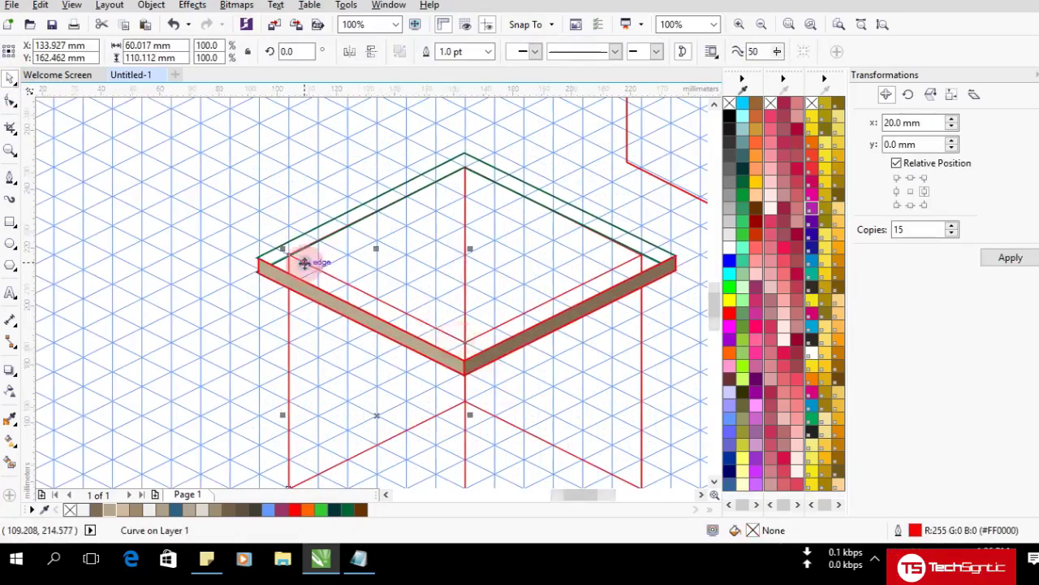
pyautogui.scroll(2, 263, 243)
pyautogui.scroll(-2, 271, 249)
pyautogui.scroll(2, 271, 248)
pyautogui.click(254, 510)
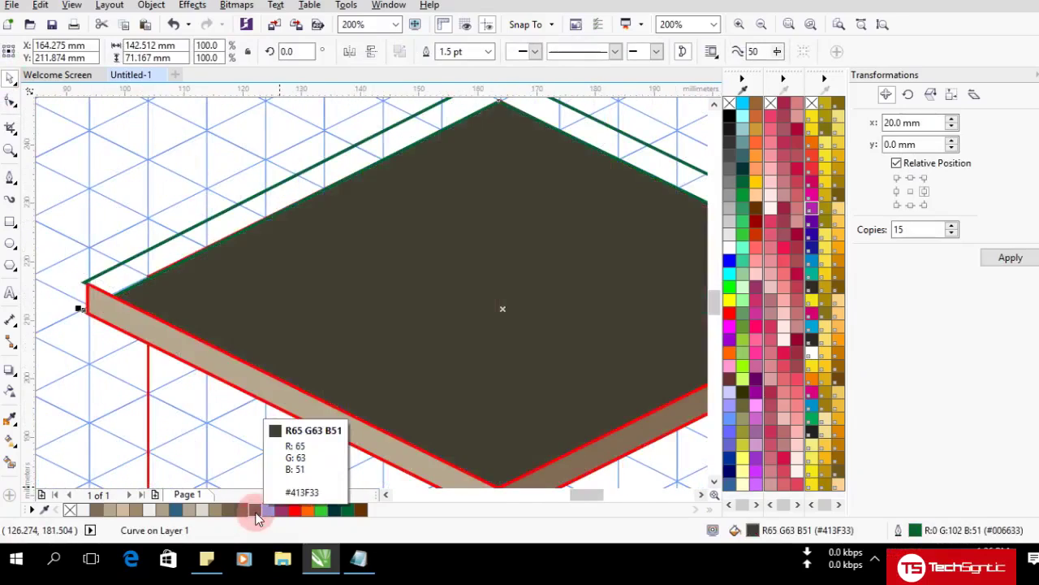
pyautogui.scroll(-2, 608, 278)
pyautogui.rightClick(552, 286)
pyautogui.click(303, 271)
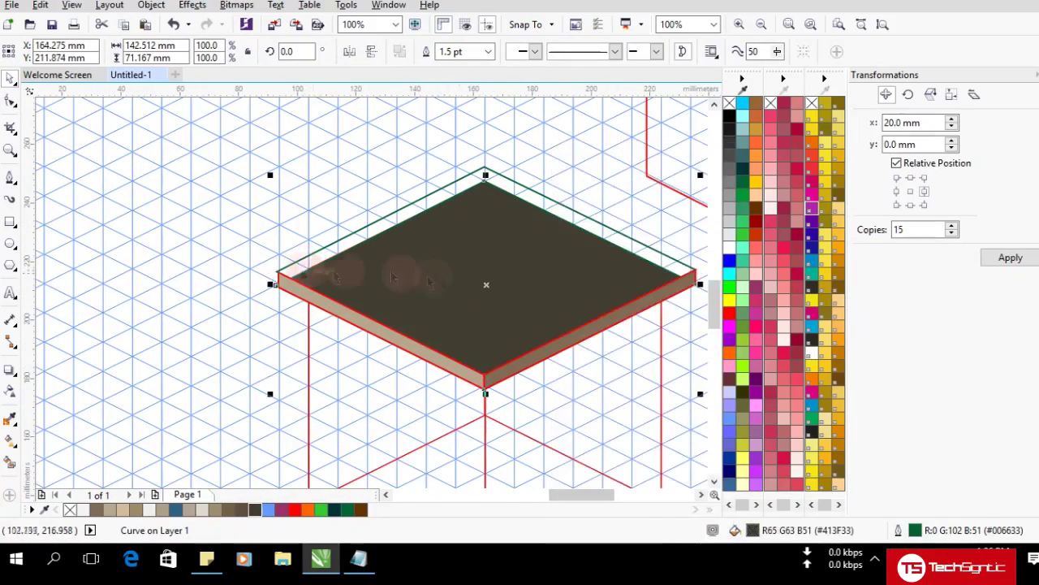
# Step: Delete the ledge slab's dark lower diamond and fill its upper diamond with off-white (#F3EFEE)
pyautogui.rightClick(485, 280)
pyautogui.click(526, 314)
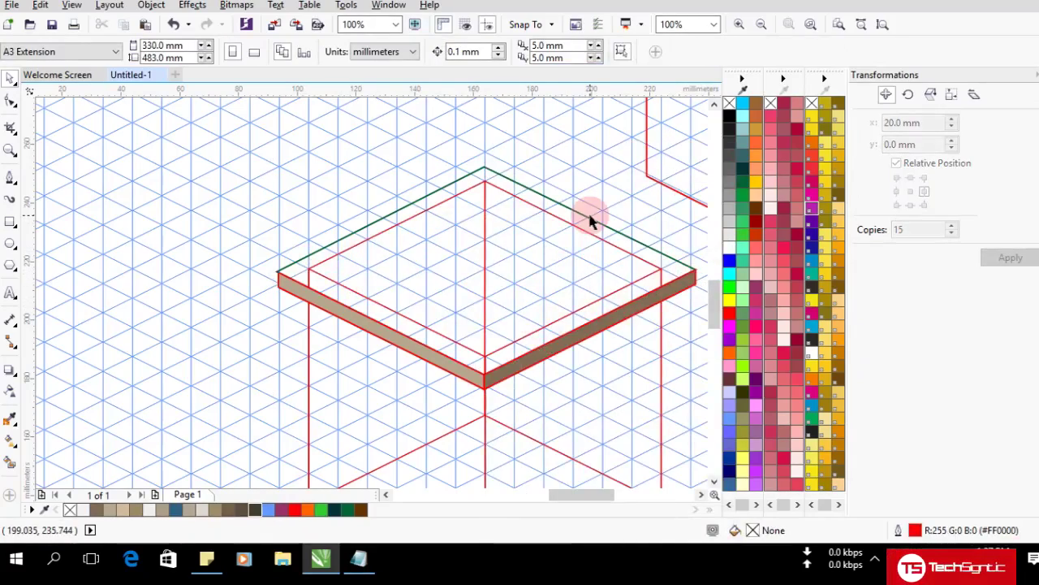
pyautogui.click(671, 262)
pyautogui.click(149, 509)
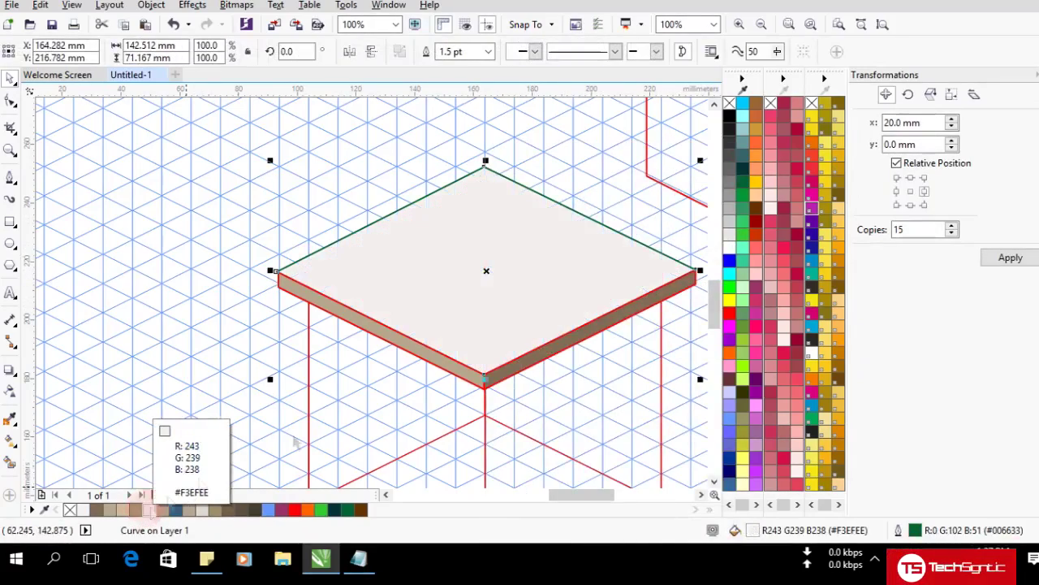
# Step: Group the upper storey with its roof and move the group directly above the lower storey's ledge slab
pyautogui.scroll(-1, 466, 288)
pyautogui.scroll(-1, 433, 253)
pyautogui.click(591, 258)
pyautogui.scroll(1, 594, 204)
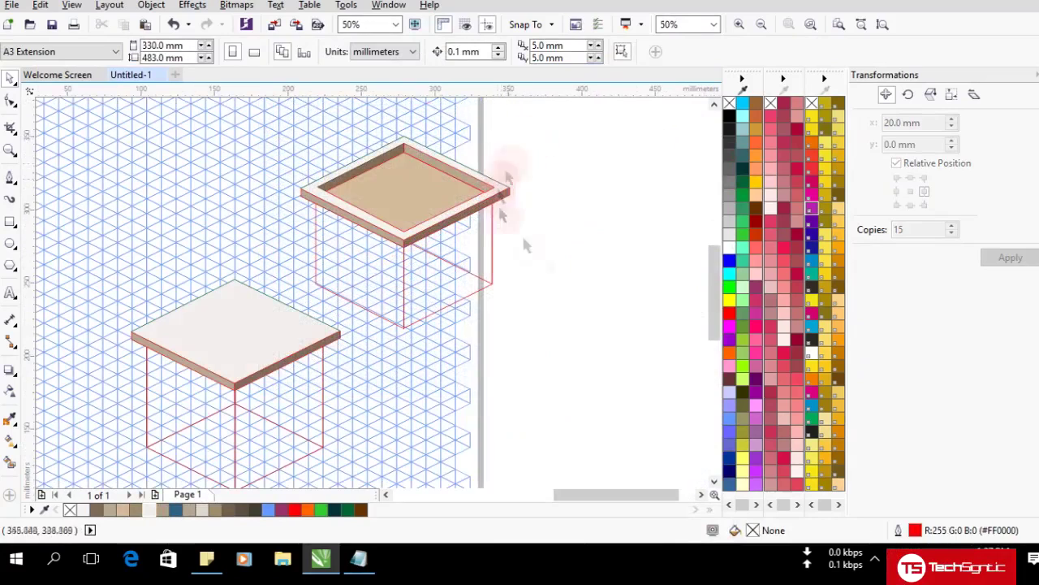
pyautogui.moveTo(344, 225); pyautogui.dragTo(290, 109)
pyautogui.click(673, 51)
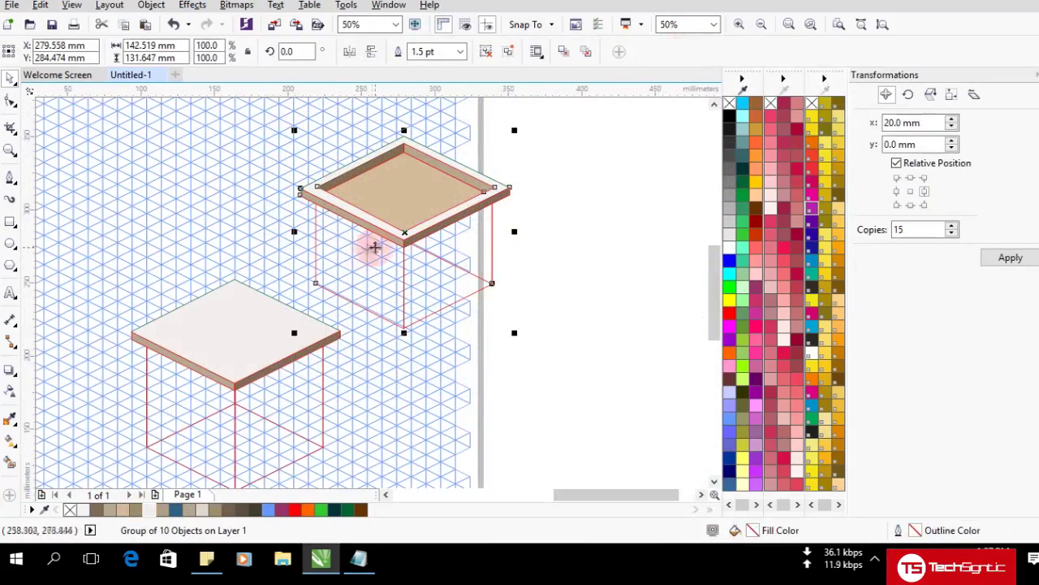
pyautogui.moveTo(405, 235); pyautogui.dragTo(251, 263)
# Step: Bring the upper-storey group to the front of the page, then deselect it
pyautogui.rightClick(257, 269)
pyautogui.moveTo(326, 388)
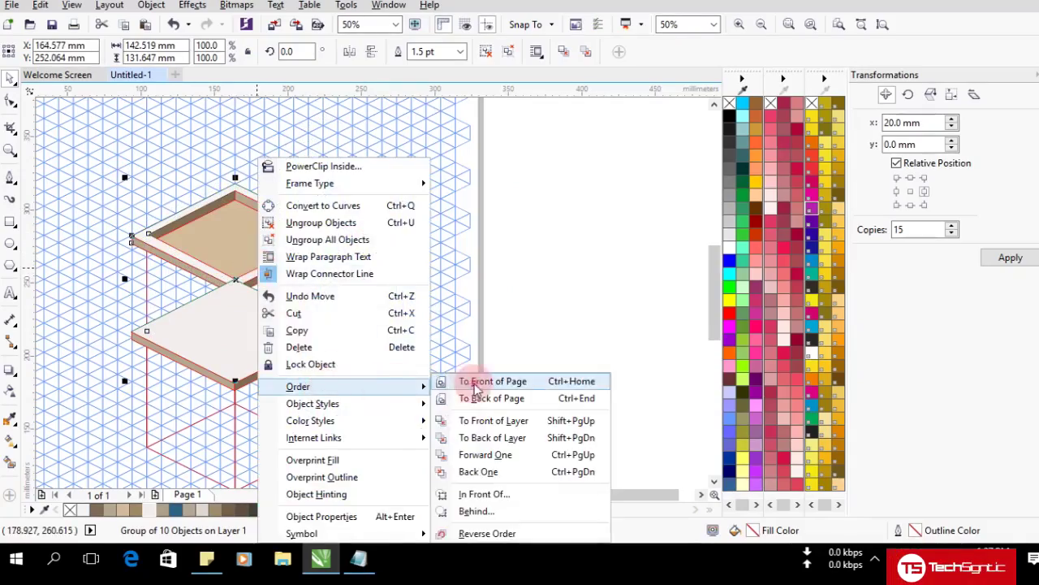
pyautogui.click(473, 382)
pyautogui.scroll(2, 234, 398)
pyautogui.scroll(-1, 195, 394)
pyautogui.scroll(-1, 193, 392)
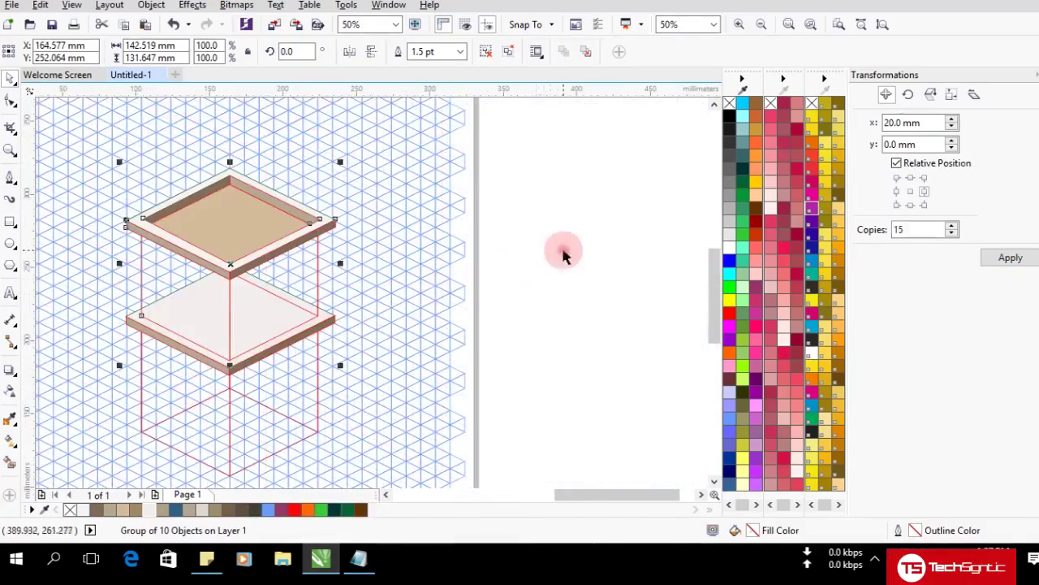
pyautogui.click(561, 249)
pyautogui.scroll(-1, 324, 307)
pyautogui.scroll(2, 197, 353)
pyautogui.scroll(-1, 217, 354)
pyautogui.click(11, 178)
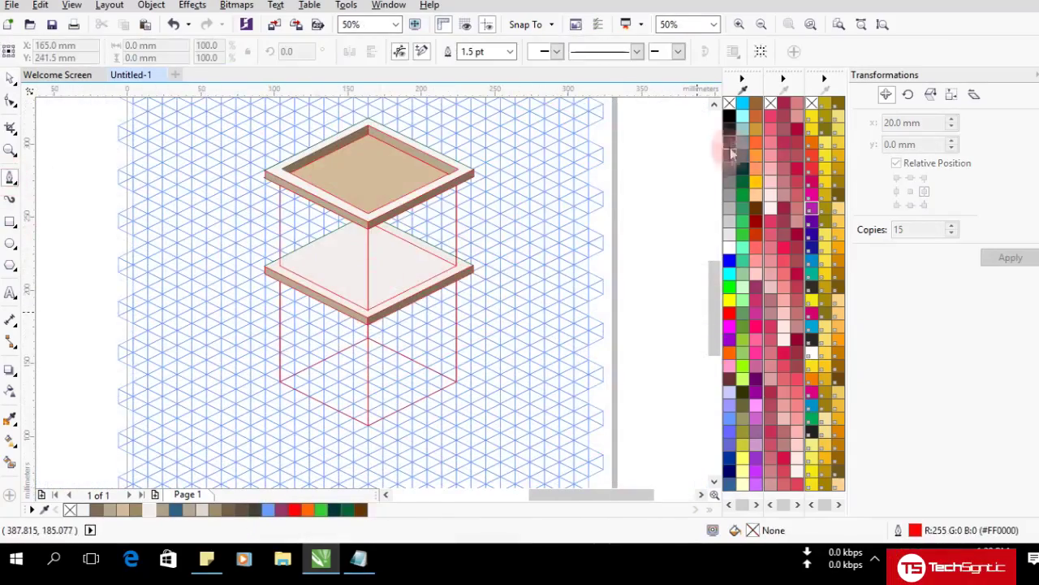
pyautogui.rightClick(729, 142)
pyautogui.press('Return')
pyautogui.scroll(4, 329, 225)
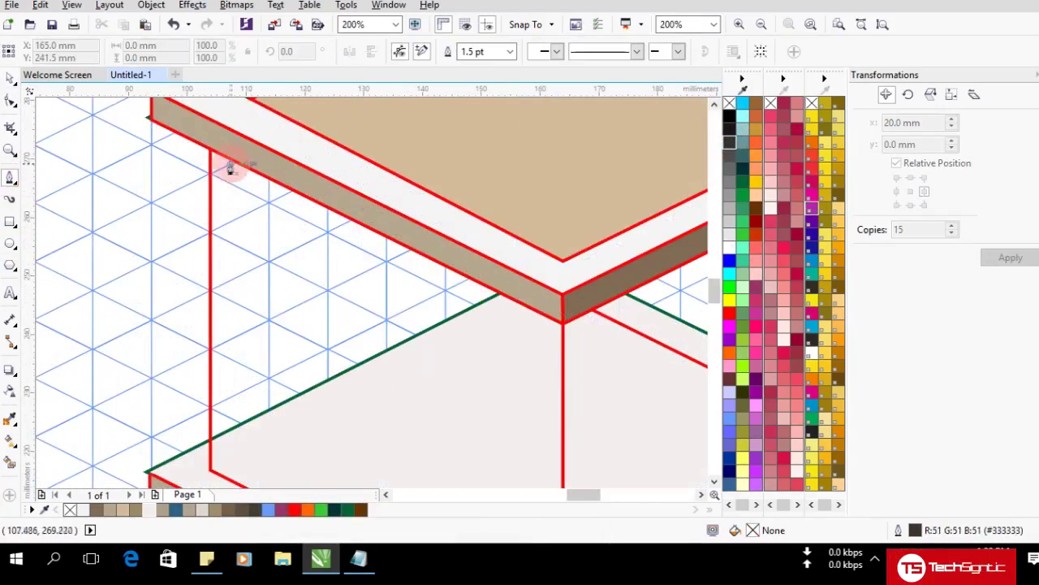
pyautogui.moveTo(238, 169); pyautogui.dragTo(235, 486)
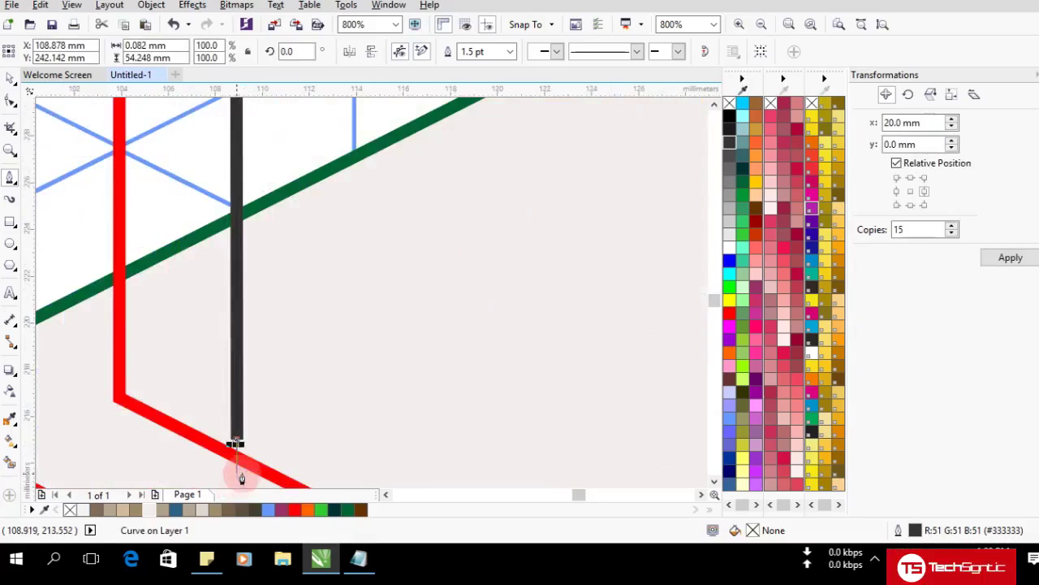
pyautogui.scroll(-2, 284, 236)
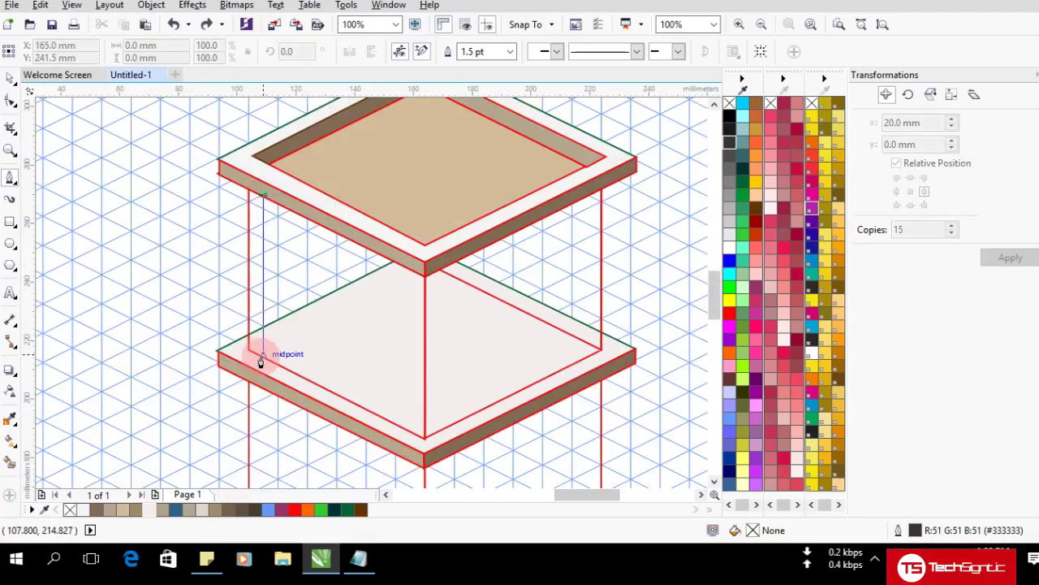
pyautogui.moveTo(260, 362); pyautogui.dragTo(334, 395)
pyautogui.hotkey('ctrl', 'z')
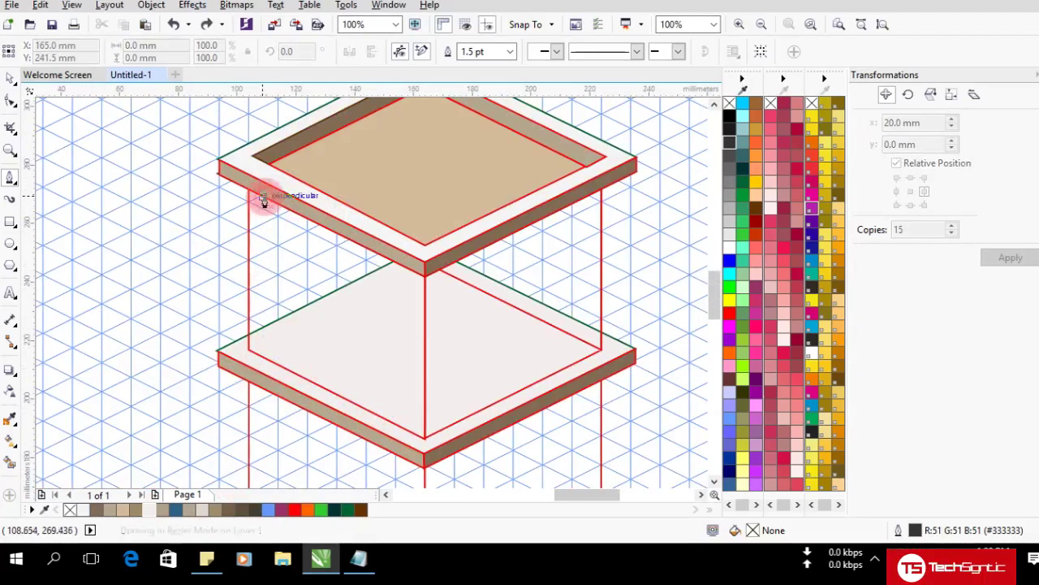
pyautogui.moveTo(261, 365); pyautogui.dragTo(260, 362)
pyautogui.moveTo(260, 362); pyautogui.dragTo(364, 410)
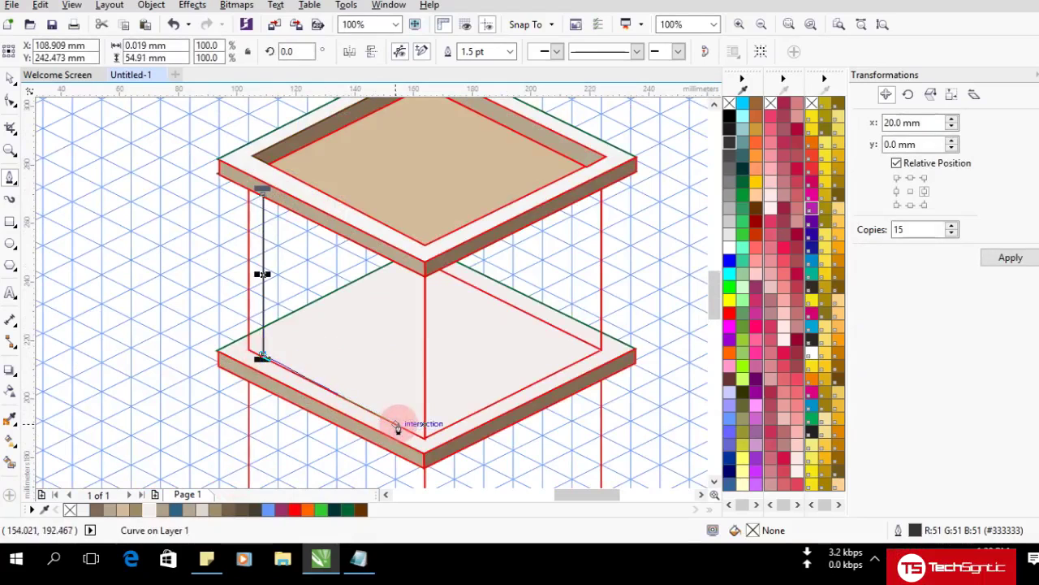
pyautogui.scroll(3, 294, 368)
pyautogui.scroll(-1, 290, 369)
pyautogui.hotkey('ctrl', 'z')
pyautogui.scroll(-2, 148, 296)
pyautogui.click(153, 140)
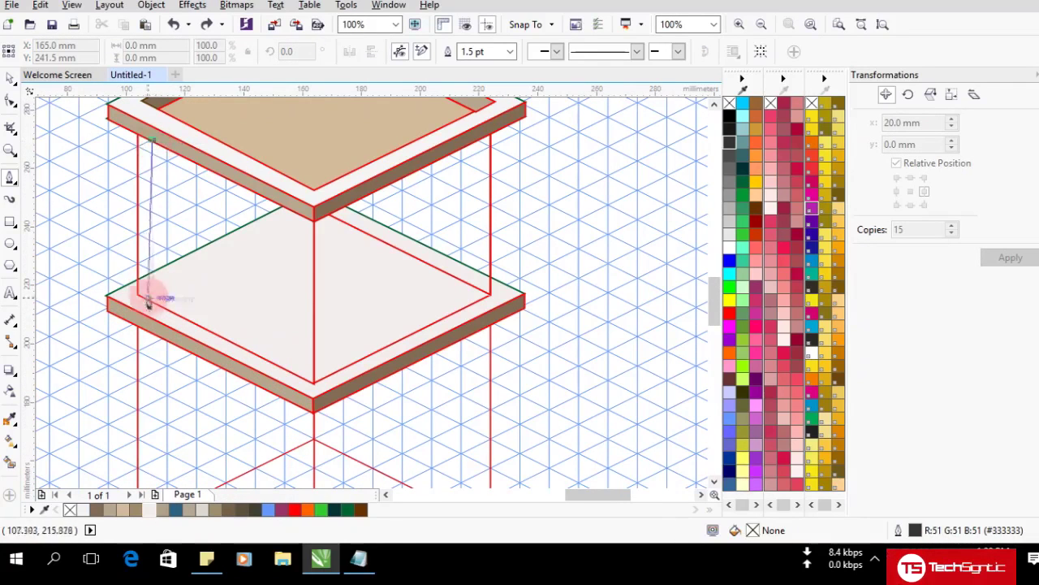
pyautogui.scroll(3, 148, 308)
pyautogui.moveTo(148, 307)
pyautogui.mouseDown()
pyautogui.moveTo(162, 290)
pyautogui.moveTo(154, 286)
pyautogui.moveTo(180, 296)
pyautogui.mouseUp()
pyautogui.scroll(-3, 177, 297)
pyautogui.moveTo(179, 297); pyautogui.dragTo(250, 329)
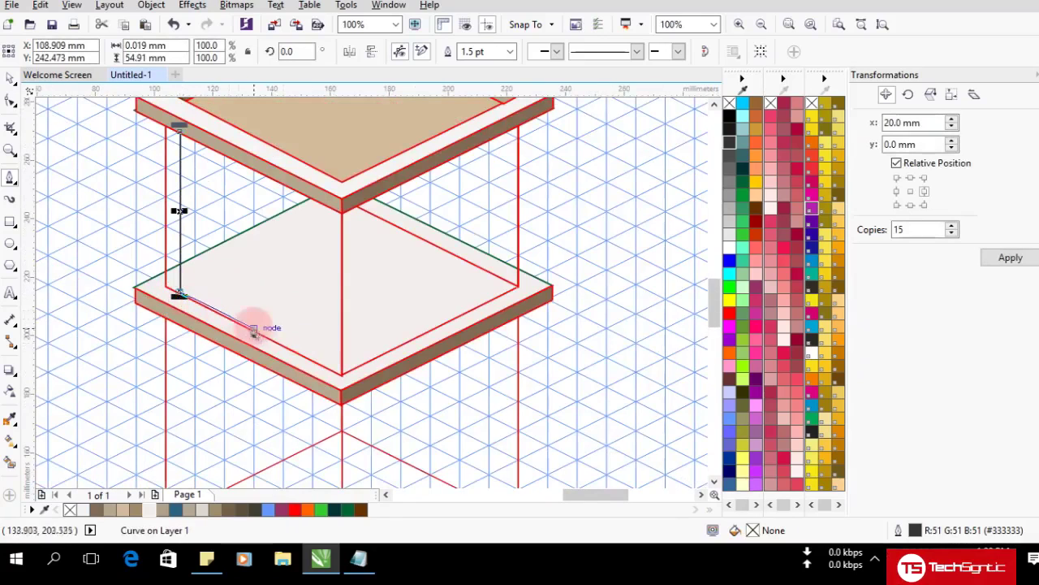
pyautogui.click(304, 354)
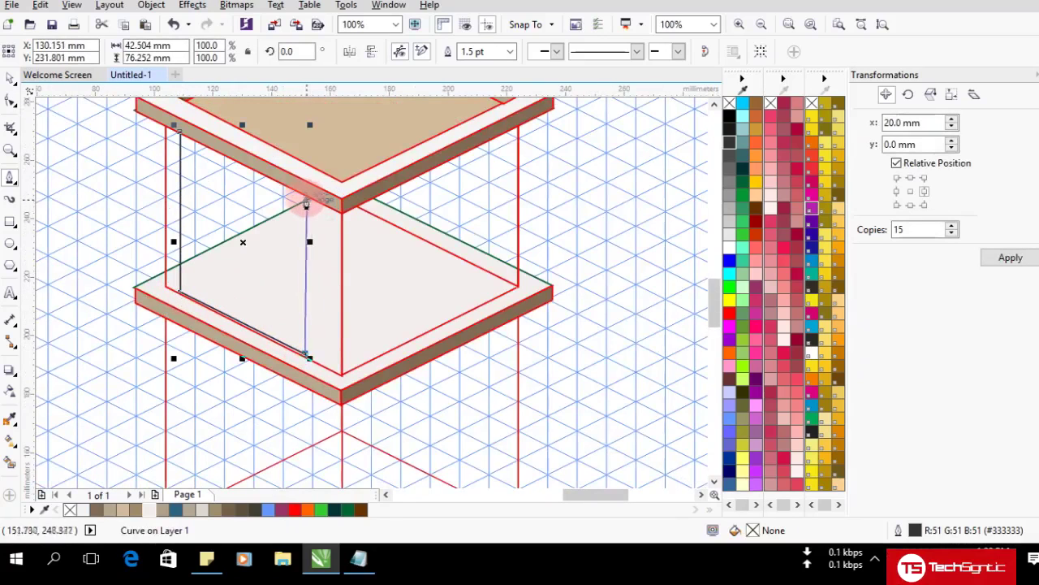
pyautogui.click(180, 136)
pyautogui.scroll(3, 181, 137)
pyautogui.press('Delete')
pyautogui.scroll(-3, 539, 279)
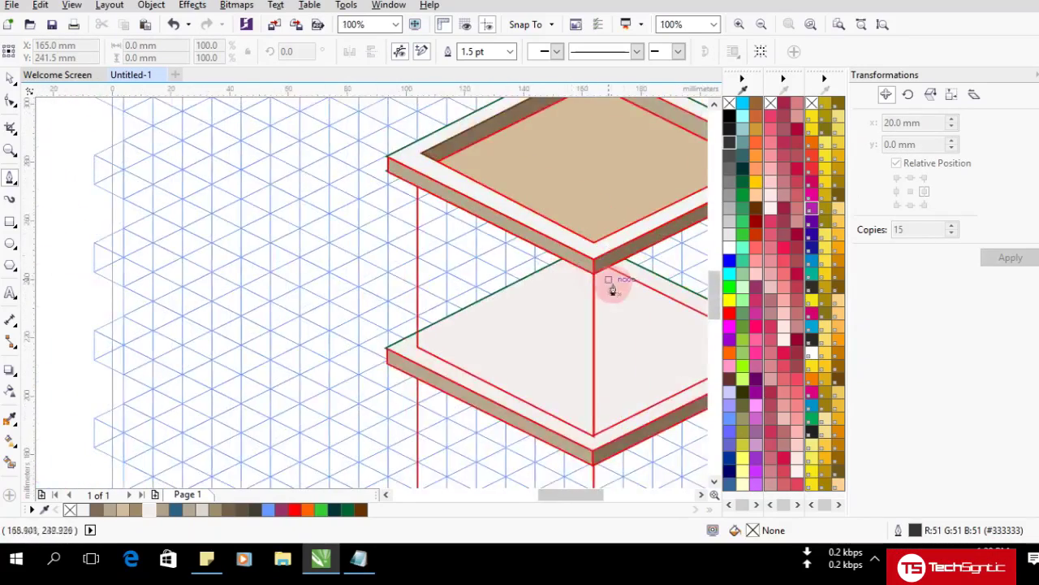
# Step: Set the outline colour to red (#FF0000) and draw a closed panel about 40 mm wide and 75 mm high on the upper storey's left wall
pyautogui.scroll(2, 584, 280)
pyautogui.rightClick(294, 509)
pyautogui.click(492, 355)
pyautogui.scroll(-2, 292, 138)
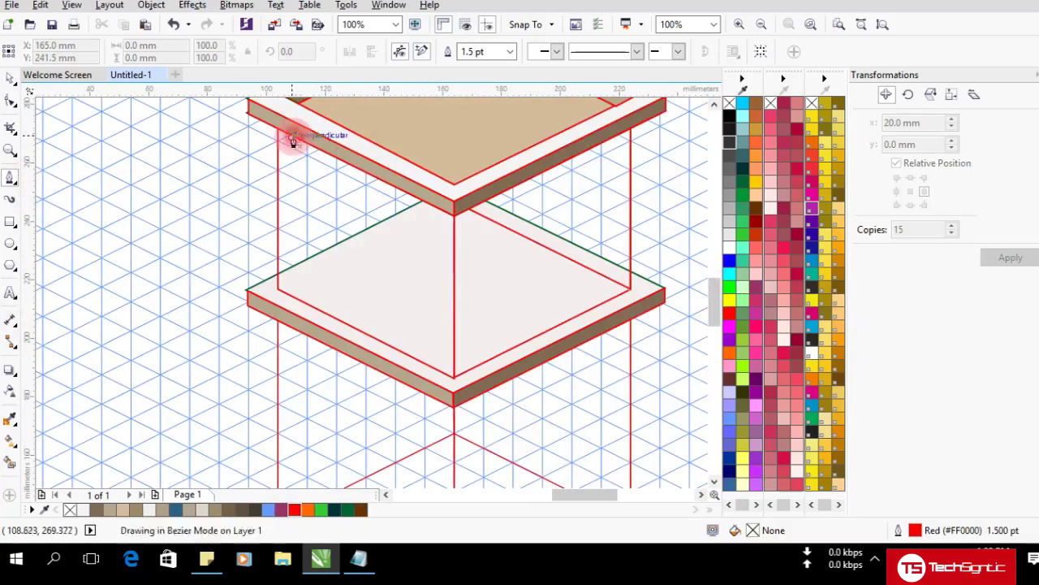
pyautogui.click(291, 300)
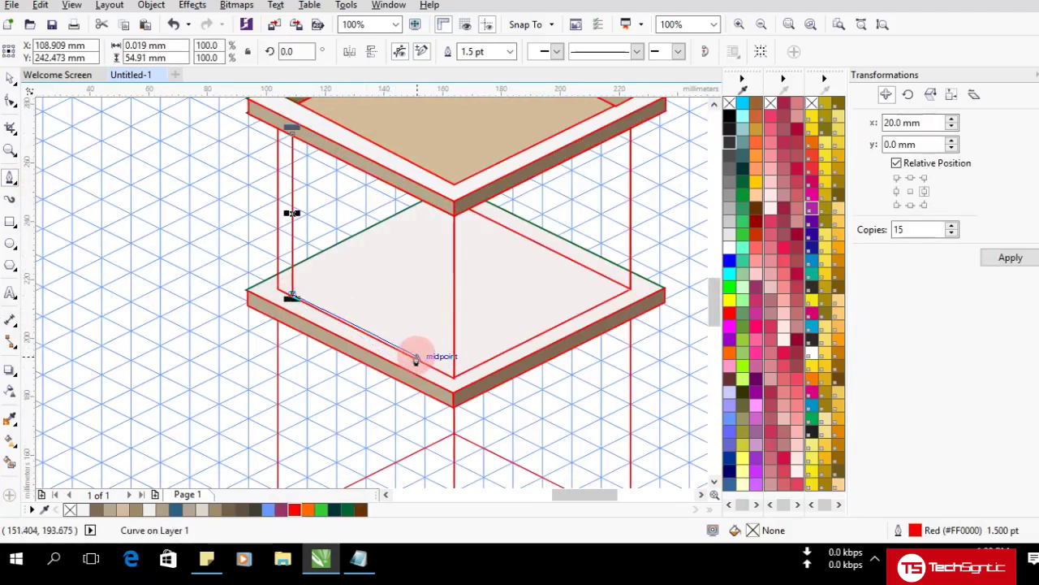
pyautogui.click(415, 358)
pyautogui.click(410, 193)
pyautogui.click(291, 134)
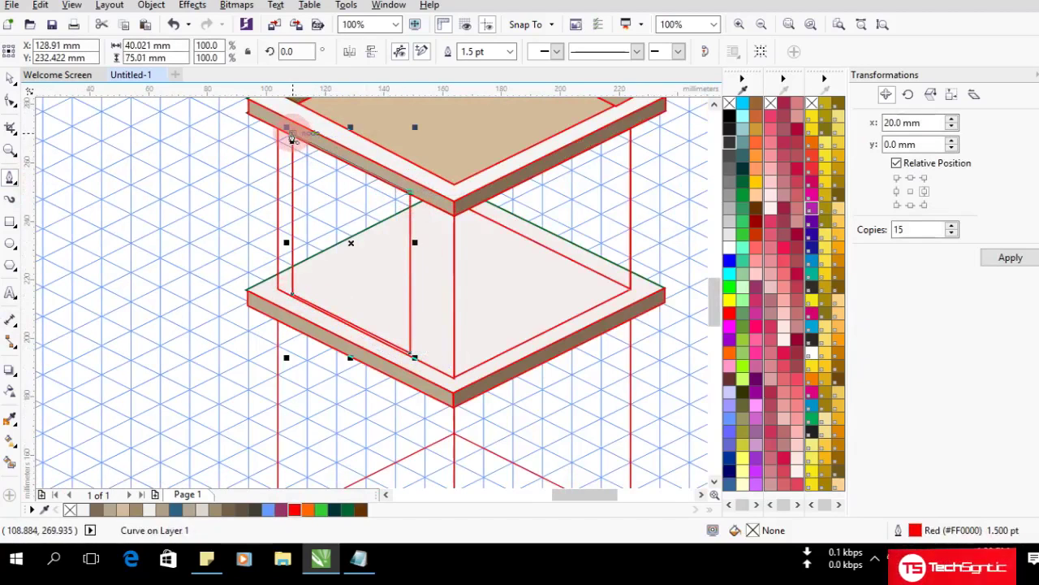
pyautogui.scroll(2, 292, 138)
pyautogui.scroll(-2, 488, 314)
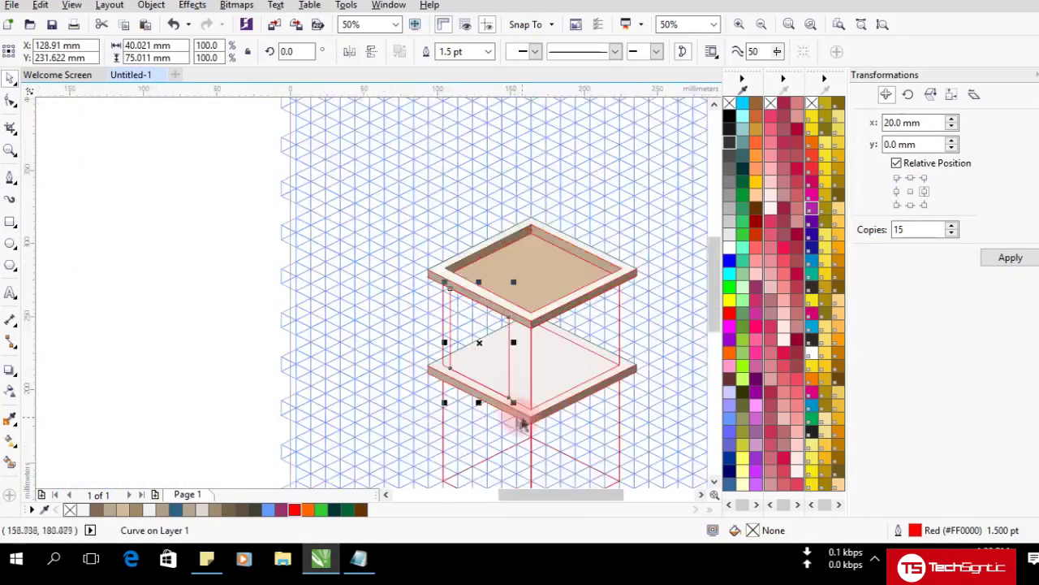
# Step: Shift the wall panel's right-hand nodes towards the front corner so the panel measures about 49 mm wide and 80 mm high
pyautogui.scroll(1, 381, 229)
pyautogui.click(10, 101)
pyautogui.moveTo(440, 173); pyautogui.dragTo(467, 192)
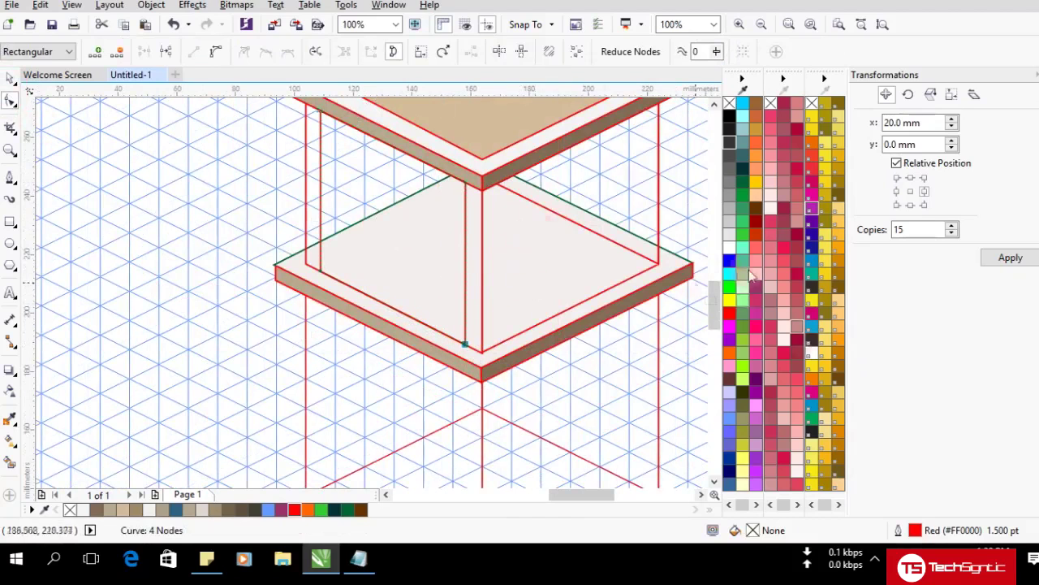
pyautogui.press('space')
pyautogui.scroll(1, 393, 139)
pyautogui.scroll(-1, 150, 289)
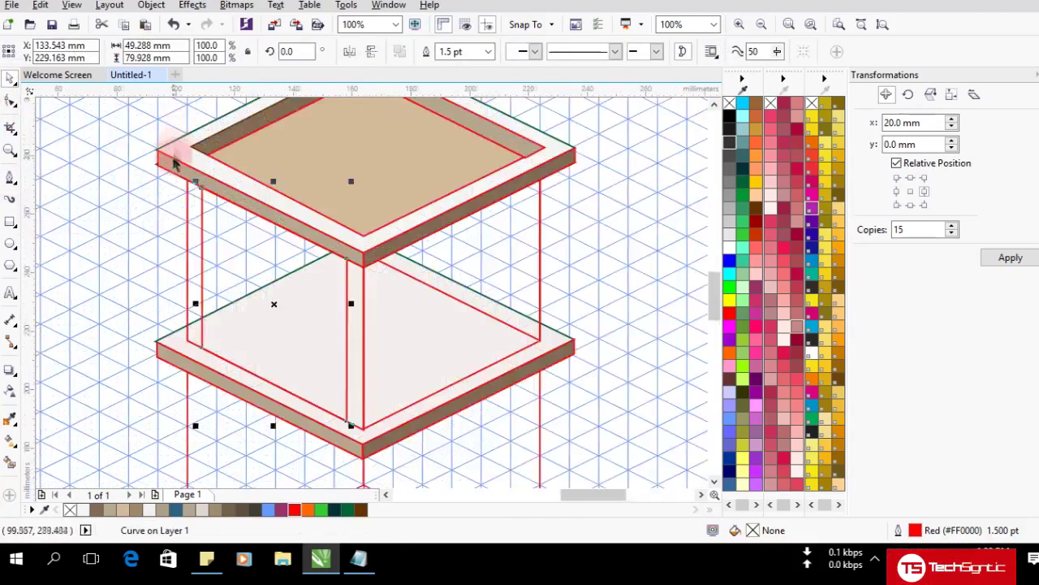
# Step: Draw a small four-sided window outline about 10 mm wide beneath the roof edge, inside the left wall panel
pyautogui.scroll(1, 170, 157)
pyautogui.click(10, 177)
pyautogui.moveTo(261, 239); pyautogui.dragTo(260, 317)
pyautogui.click(318, 265)
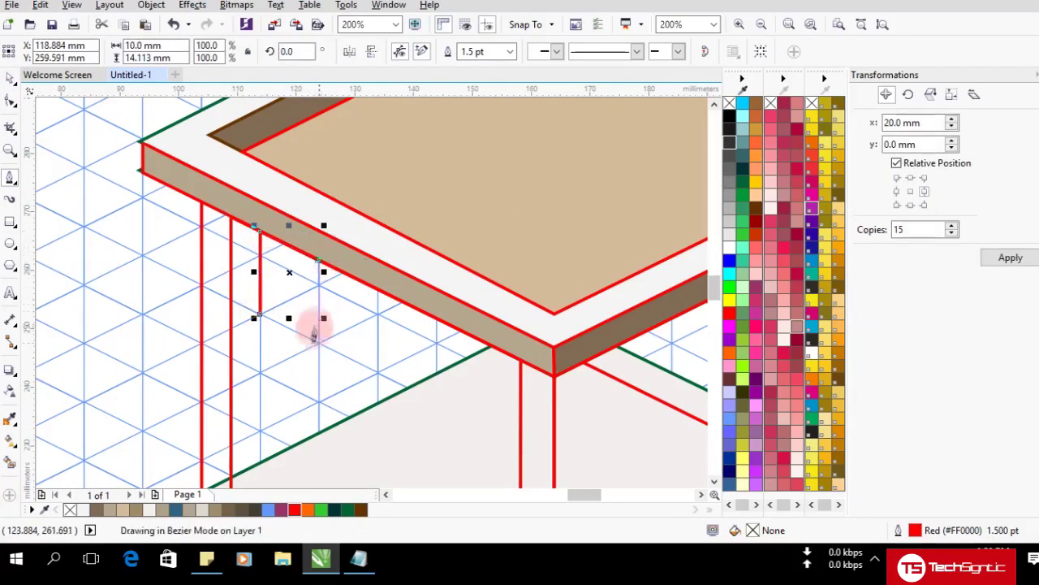
pyautogui.click(318, 380)
pyautogui.hotkey('ctrl', 'z')
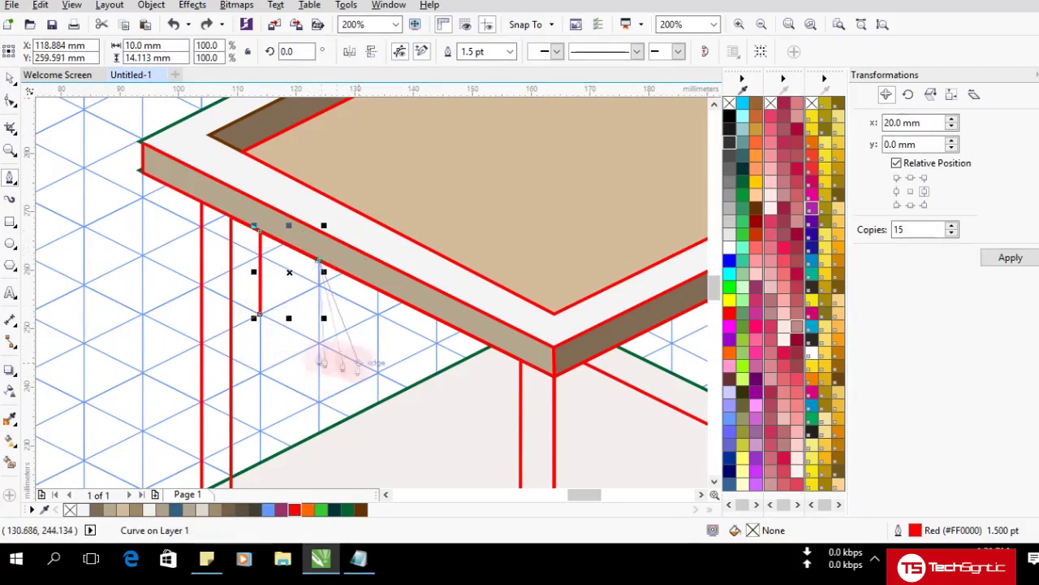
pyautogui.click(319, 344)
pyautogui.click(260, 314)
# Step: Extend the window outline's right and bottom nodes along the grid to about 15 mm wide and 32 mm high
pyautogui.click(10, 102)
pyautogui.moveTo(319, 261); pyautogui.dragTo(349, 276)
pyautogui.moveTo(319, 343); pyautogui.dragTo(350, 358)
pyautogui.moveTo(260, 314); pyautogui.dragTo(260, 371)
pyautogui.moveTo(349, 358); pyautogui.dragTo(349, 417)
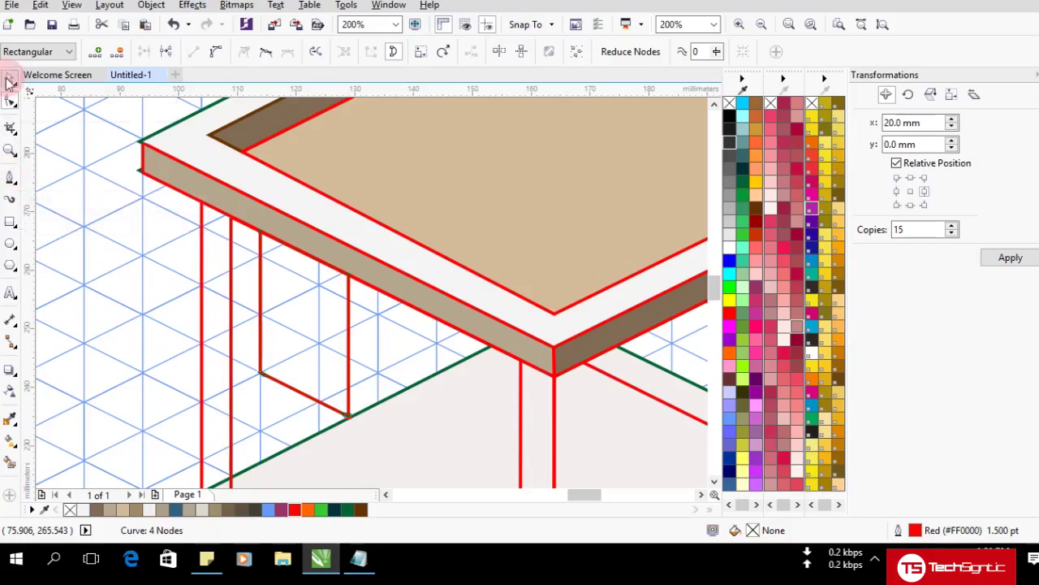
# Step: Place a copy of the window outline about 5 mm to its left along the roof edge and outline it in dark green (#003333)
pyautogui.click(10, 77)
pyautogui.click(144, 26)
pyautogui.moveTo(301, 320); pyautogui.dragTo(276, 311)
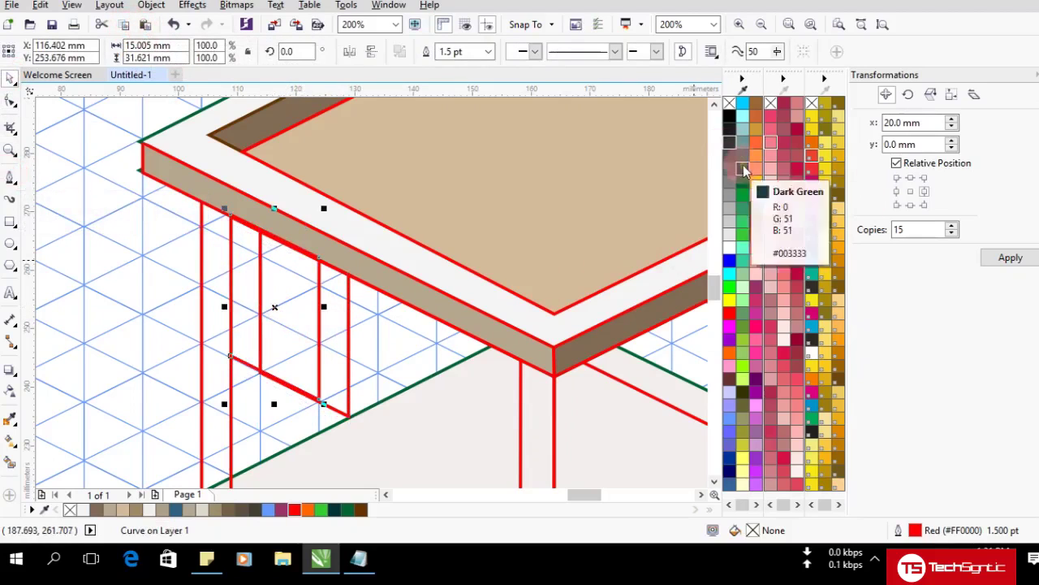
pyautogui.rightClick(742, 168)
# Step: Extend the dark green copy's right and bottom nodes to form an outer window frame about 20 mm wide and 39 mm high
pyautogui.click(10, 99)
pyautogui.moveTo(323, 400); pyautogui.dragTo(349, 416)
pyautogui.moveTo(320, 262); pyautogui.dragTo(350, 276)
pyautogui.moveTo(232, 359); pyautogui.dragTo(232, 387)
pyautogui.moveTo(349, 416); pyautogui.dragTo(349, 445)
# Step: Draw the closed sill strip between the window's inner and outer bottom edges, and lower the outer frame's top corner slightly at the roof edge
pyautogui.click(10, 178)
pyautogui.click(259, 373)
pyautogui.click(231, 387)
pyautogui.click(349, 445)
pyautogui.click(350, 416)
pyautogui.click(260, 374)
pyautogui.click(11, 79)
pyautogui.click(349, 327)
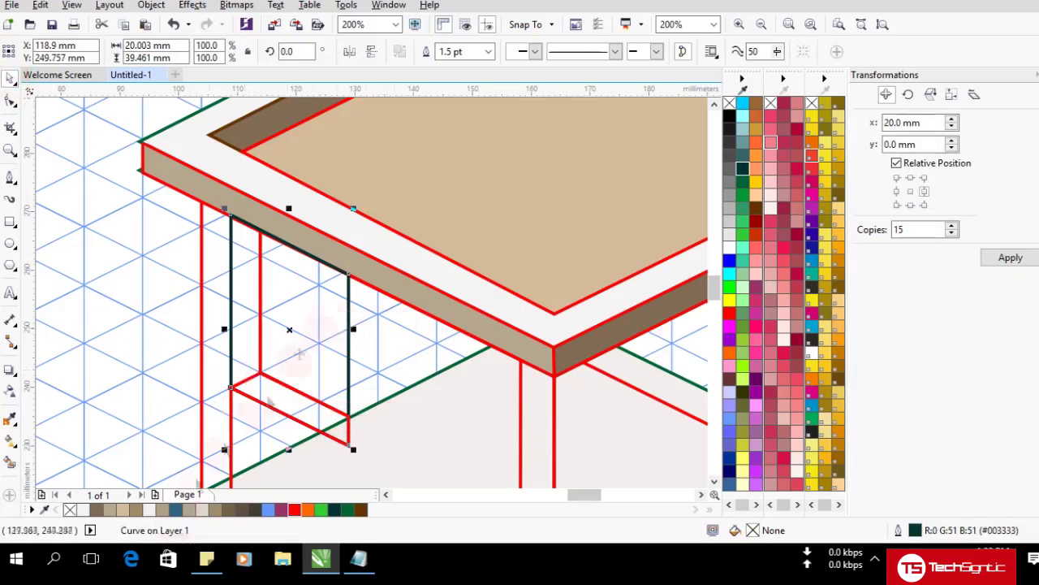
pyautogui.moveTo(235, 221); pyautogui.dragTo(233, 224)
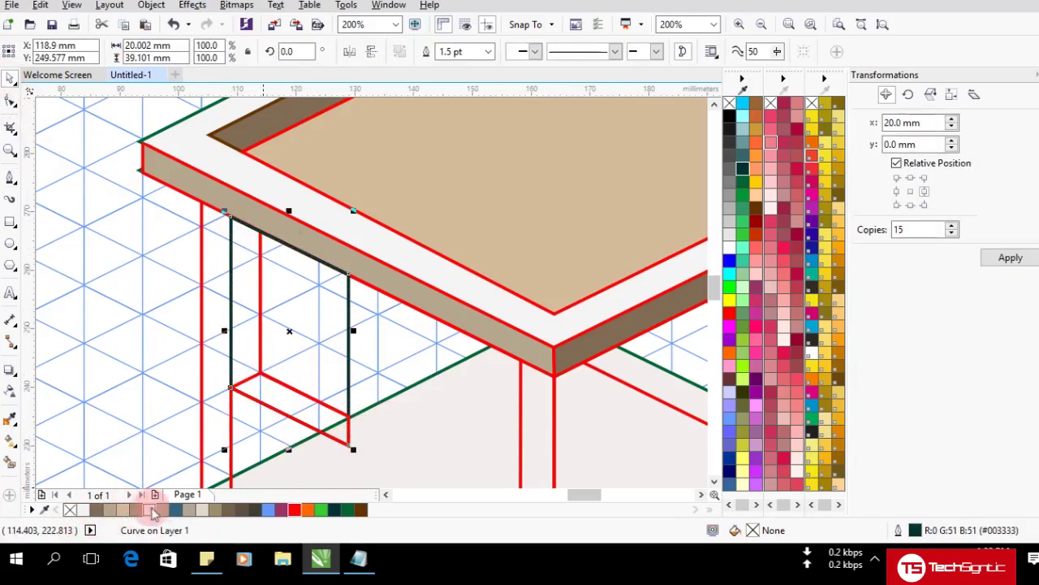
# Step: Fill the outer window frame with tan (#B1A086) and move it behind the red window outlines
pyautogui.click(152, 509)
pyautogui.rightClick(309, 314)
pyautogui.click(560, 459)
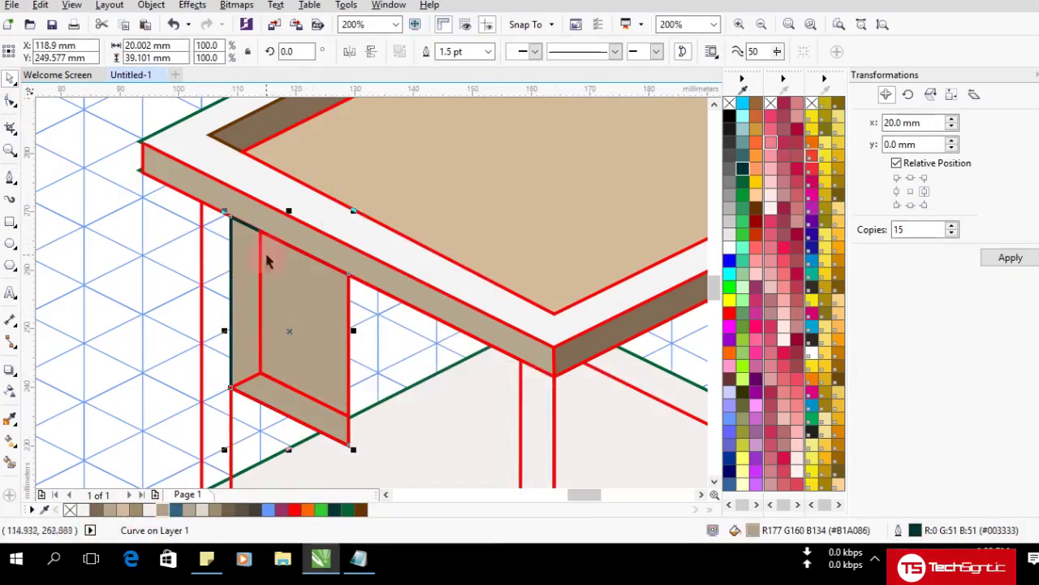
# Step: Fill the inner window pane with blue (#2D6282) and the outer frame with olive-brown (#9C8C68)
pyautogui.click(276, 246)
pyautogui.click(175, 510)
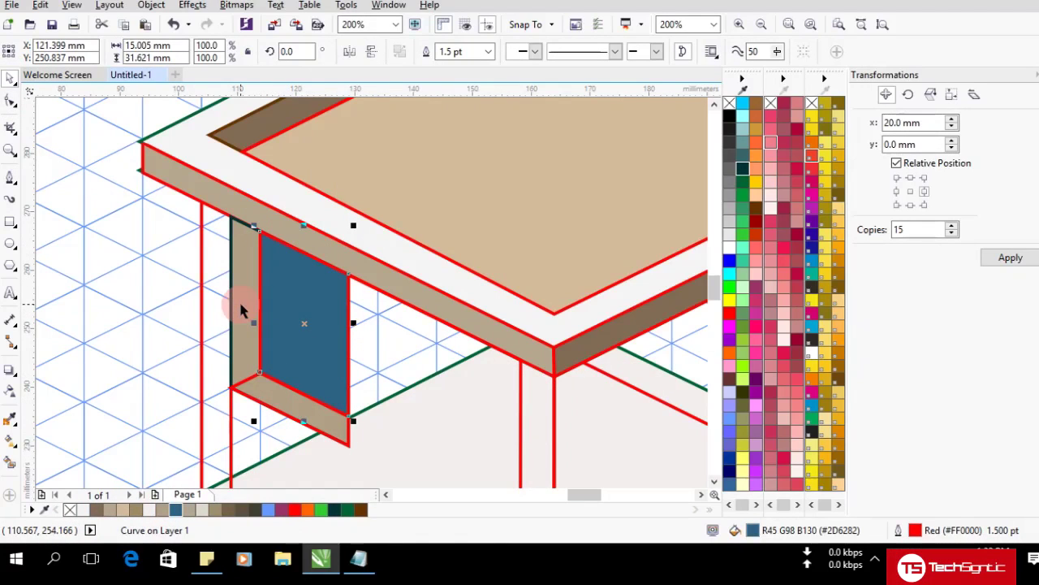
pyautogui.click(241, 310)
pyautogui.click(135, 510)
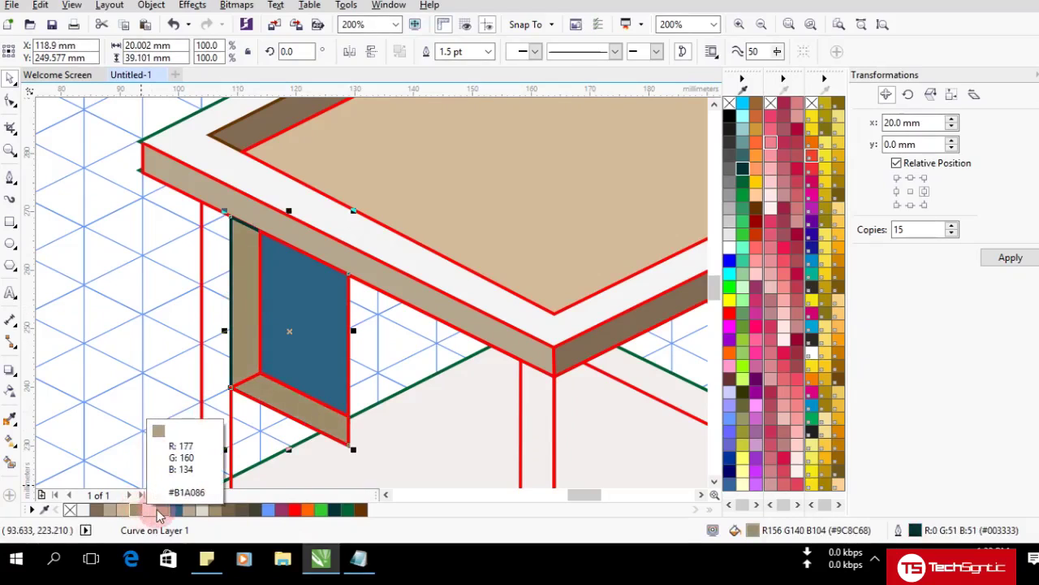